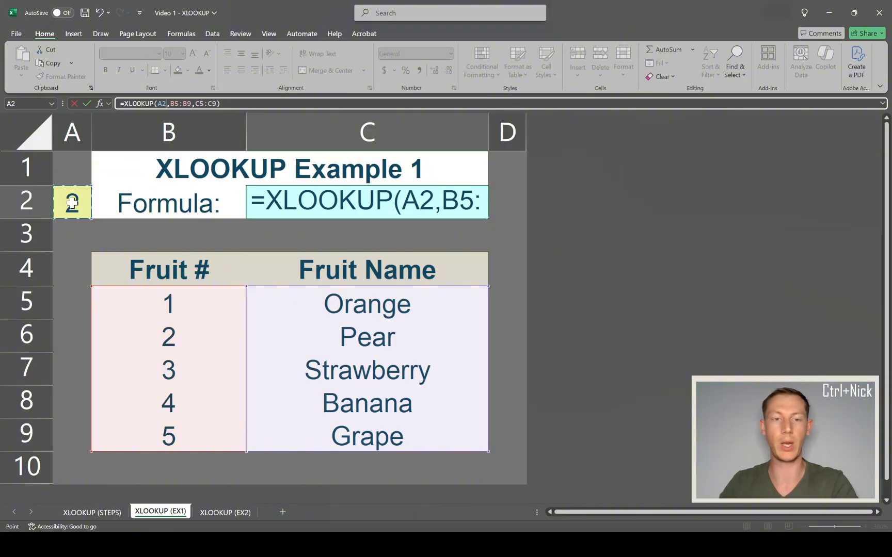
Step: Commit =XLOOKUP(A2,B5:B9,C5:C9) in C2 and test it by entering 1, 2, 3, 4 and 5 in A2 one after another
key("Return")
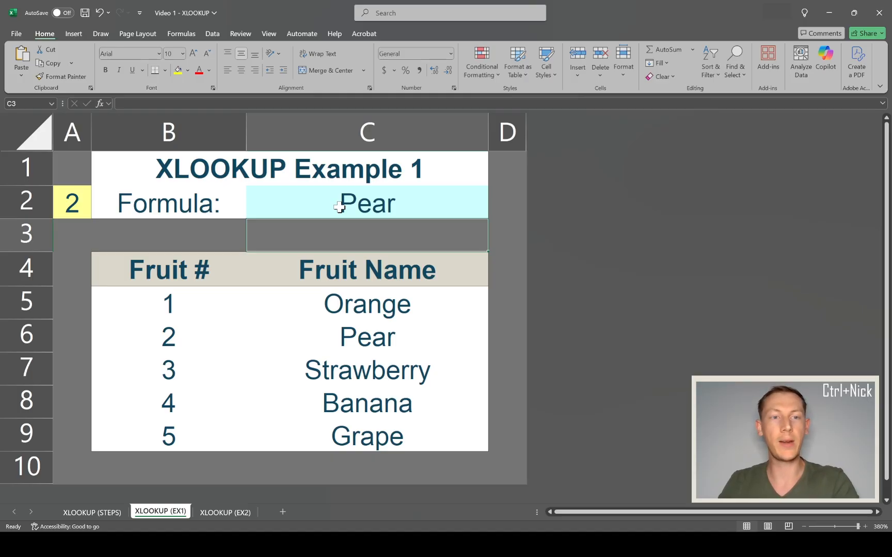
left_click(68, 202)
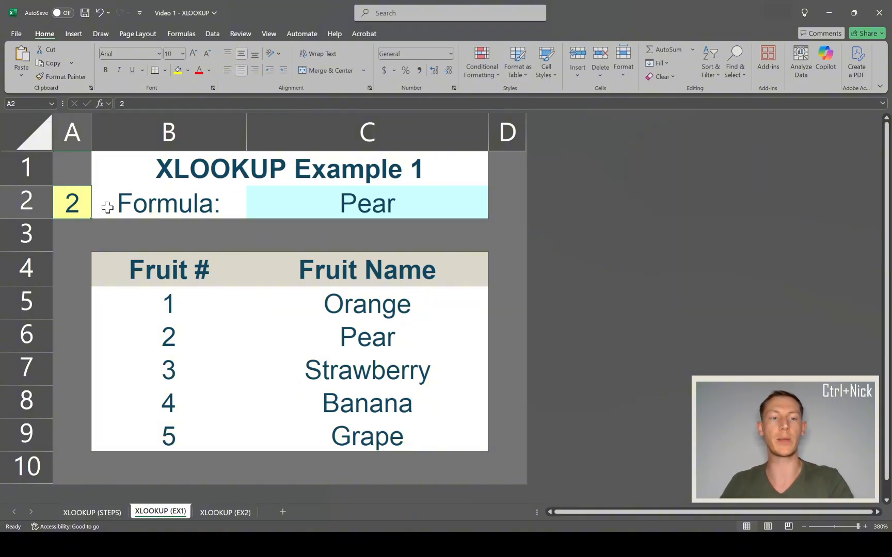
type("1")
key("Return")
left_click(69, 207)
type("2")
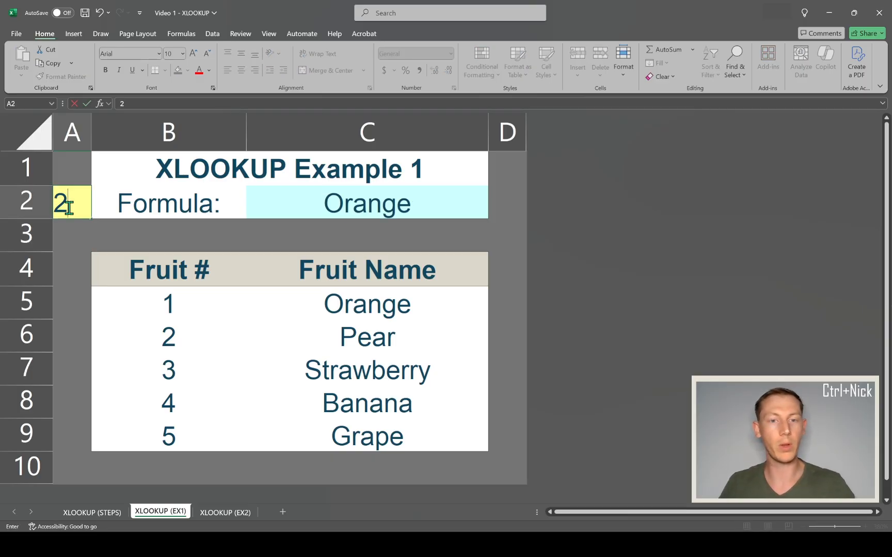
key("Return")
left_click(69, 207)
type("3")
key("Return")
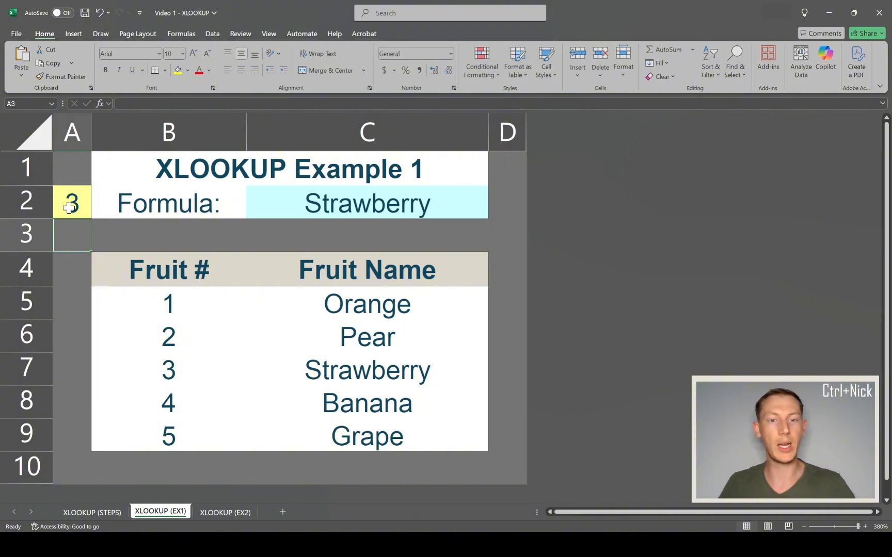
left_click(69, 207)
type("4")
key("Return")
left_click(69, 207)
type("5")
key("Return")
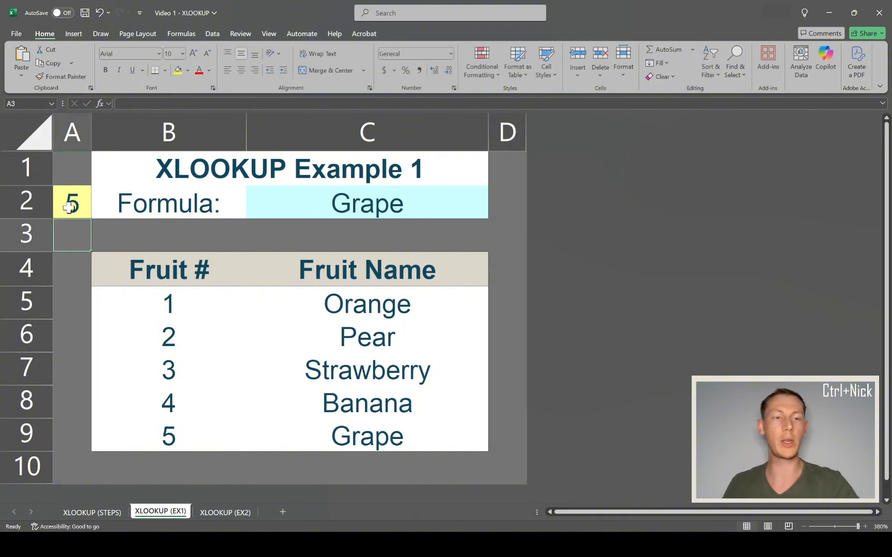
Step: Examine the lookup value, lookup array and return array arguments of the XLOOKUP formula in C2
left_click(69, 208)
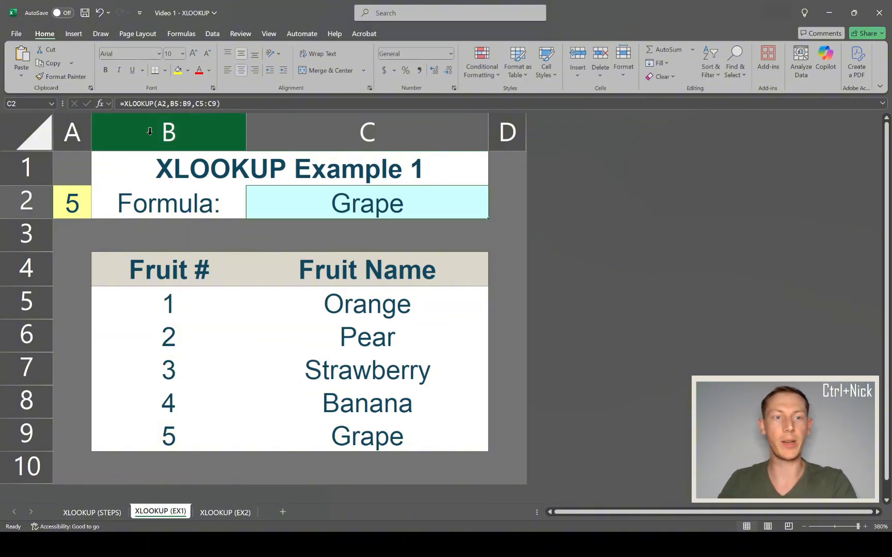
left_click(166, 106)
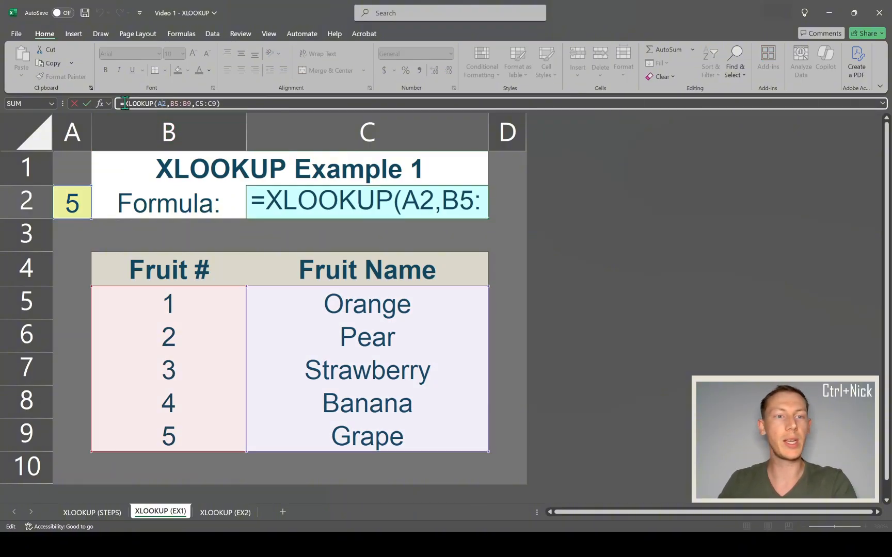
left_click(189, 104)
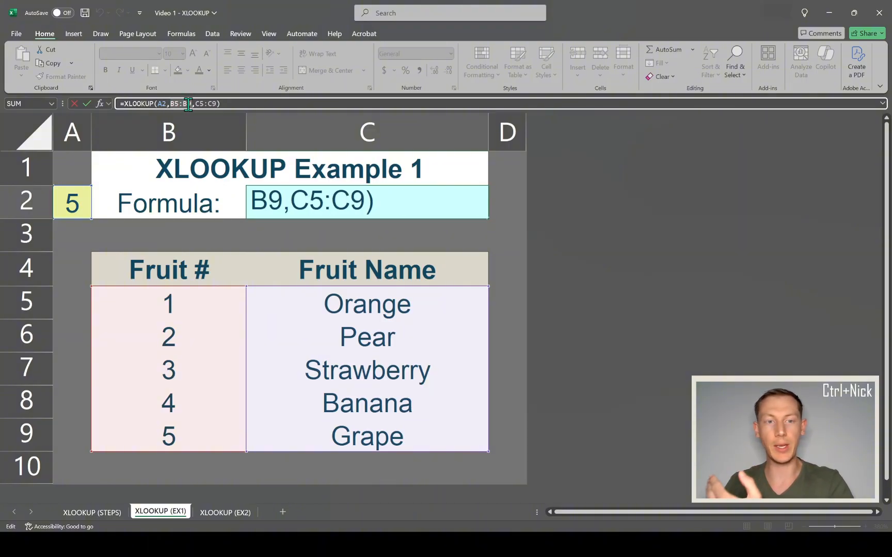
double_click(188, 104)
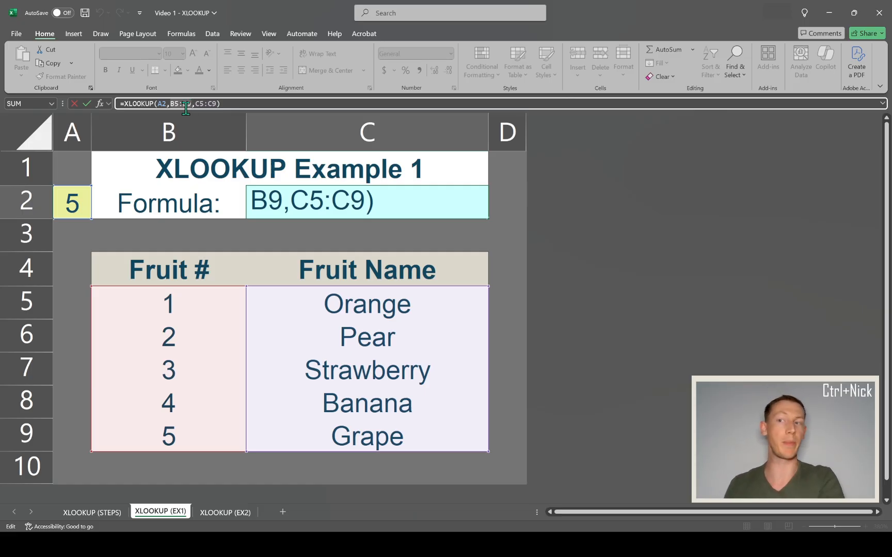
double_click(206, 104)
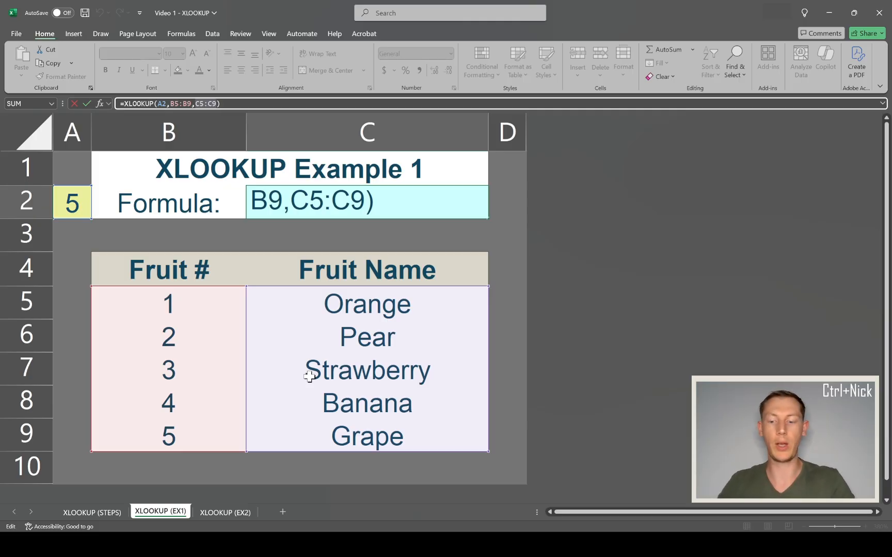
key("ctrl+Return")
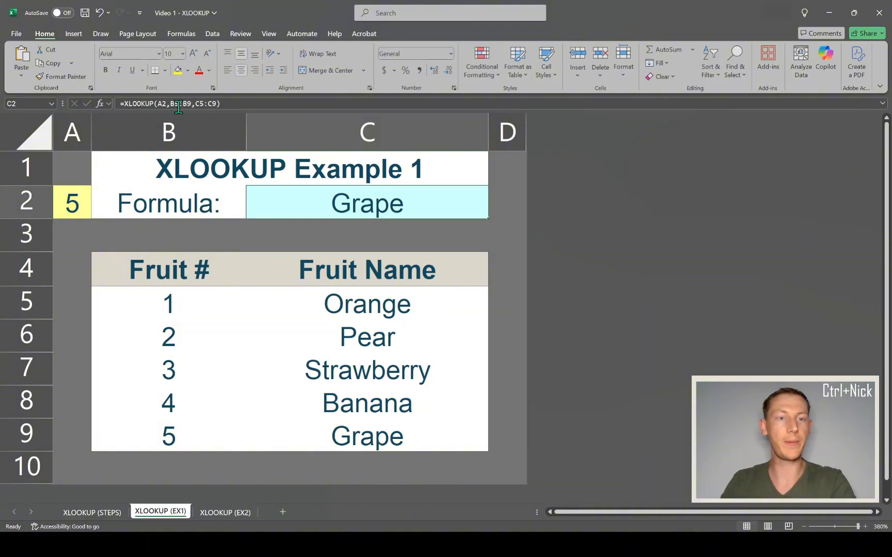
Step: Shift the return range of the XLOOKUP formula in C2 up one row to C4:C8
left_click(178, 107)
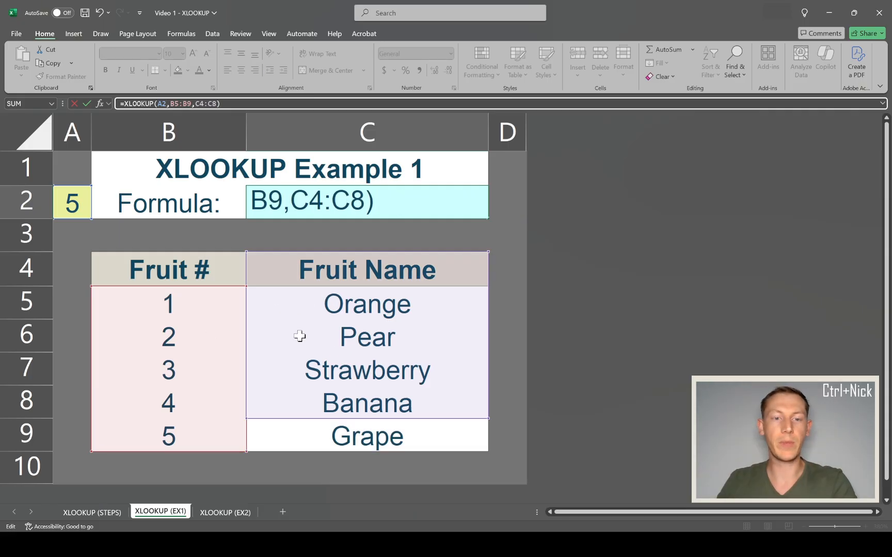
left_click_drag(277, 253, 295, 271)
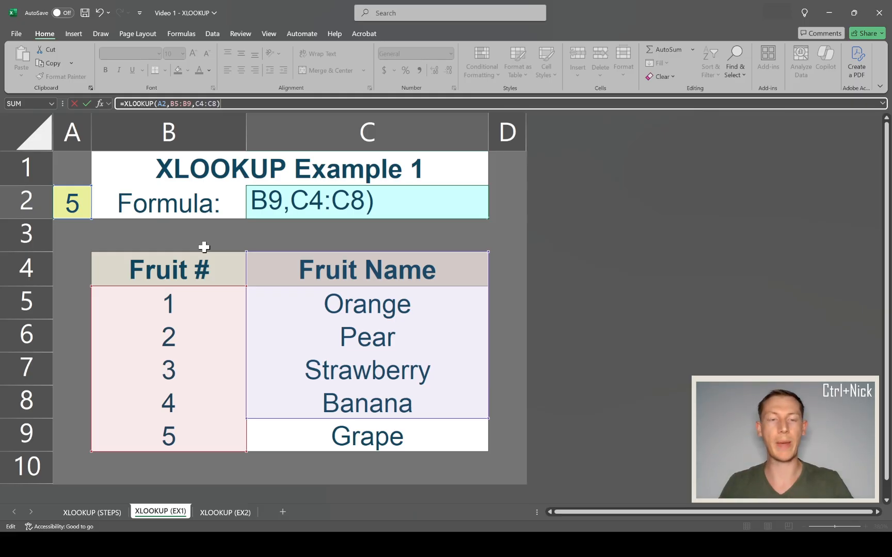
key("Return")
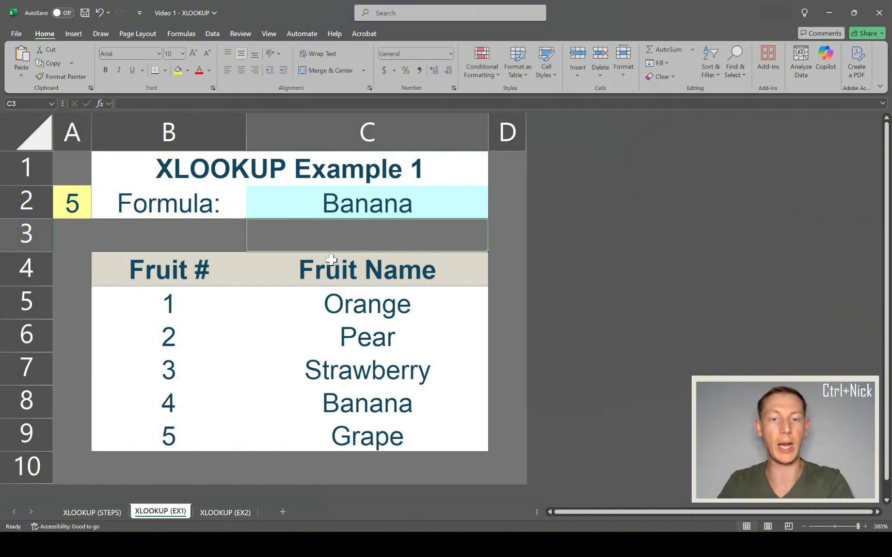
Step: Compare the fruit names in C4:C8 with the lookup value in A2, the formula result in C2 and the fruit 5 row
left_click_drag(336, 271, 339, 403)
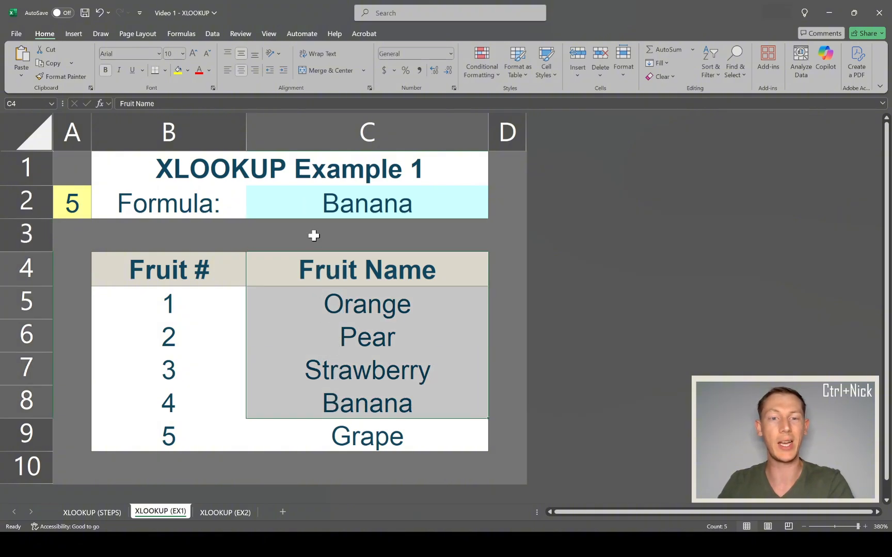
left_click(306, 206)
left_click(70, 202)
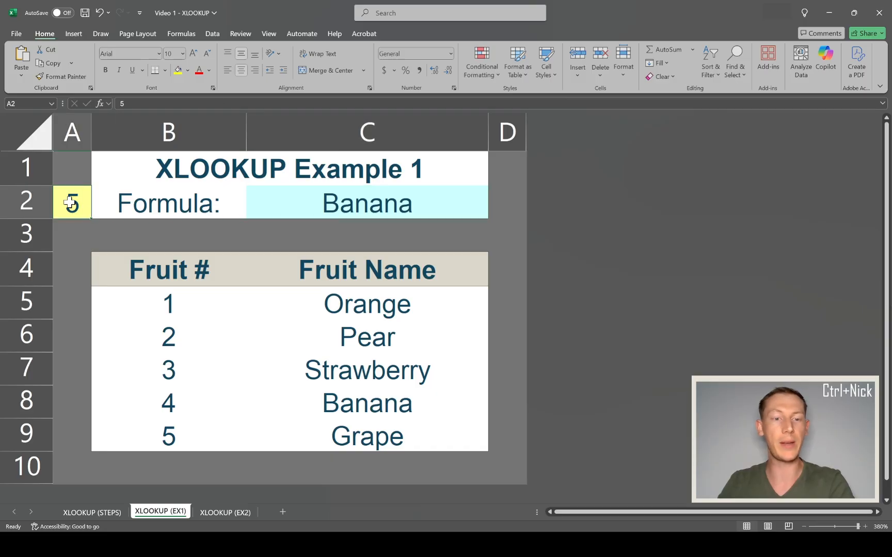
left_click_drag(161, 427, 353, 442)
left_click(325, 398)
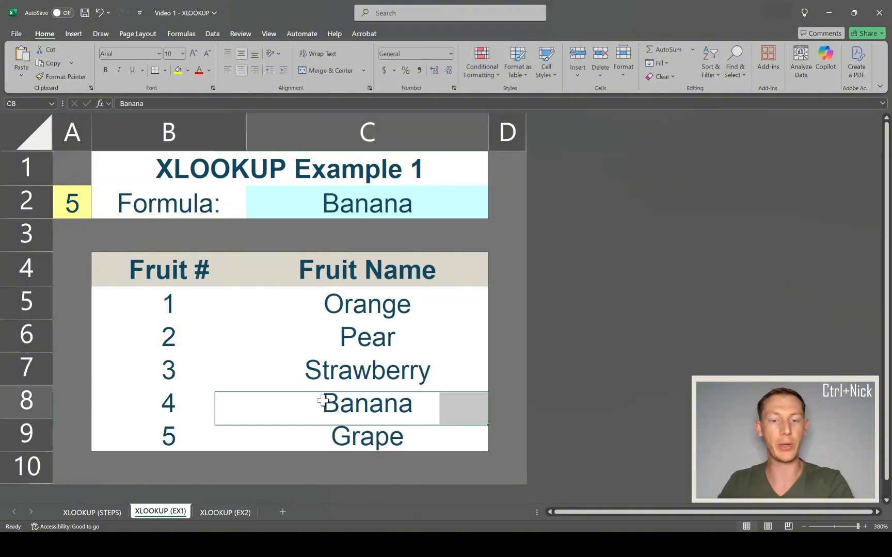
Step: Move the return range of the XLOOKUP formula in C2 back to C5:C9, aligned with the lookup range B5:B9
left_click(273, 209)
key("F2")
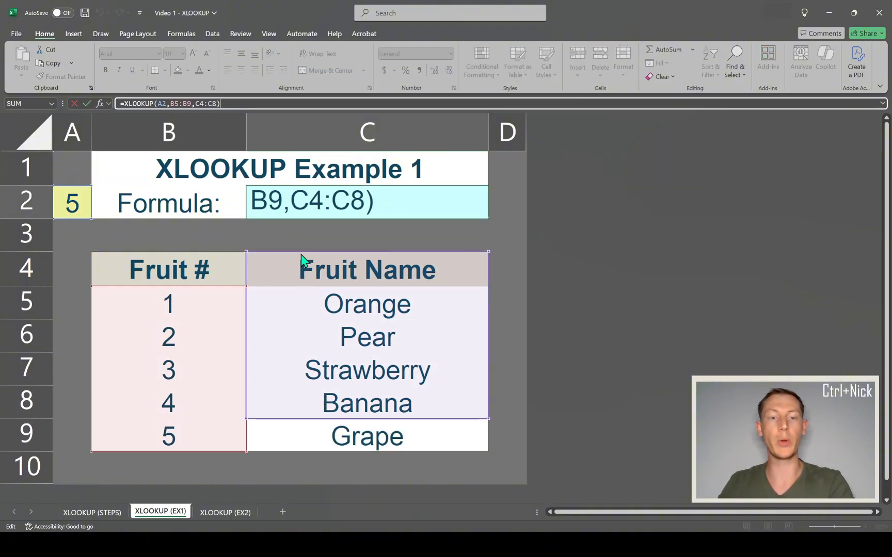
left_click_drag(301, 276, 297, 294)
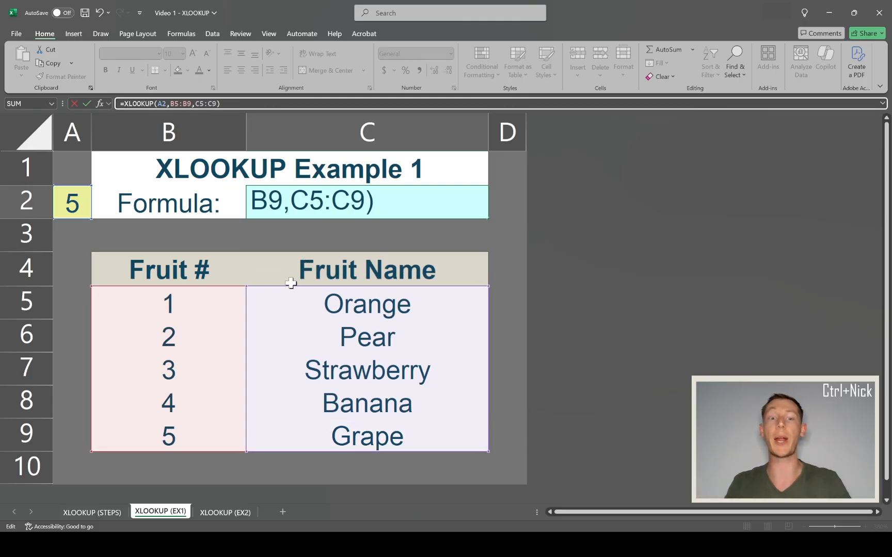
key("Return")
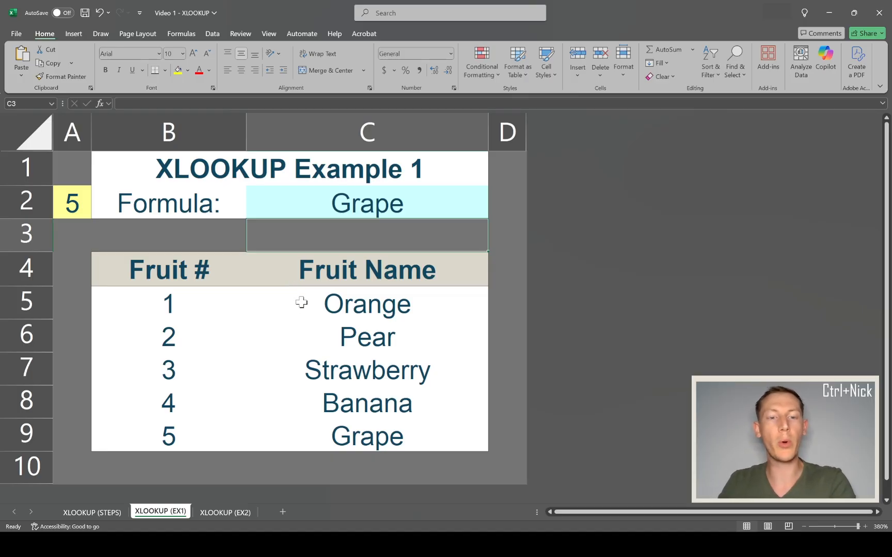
left_click(301, 301)
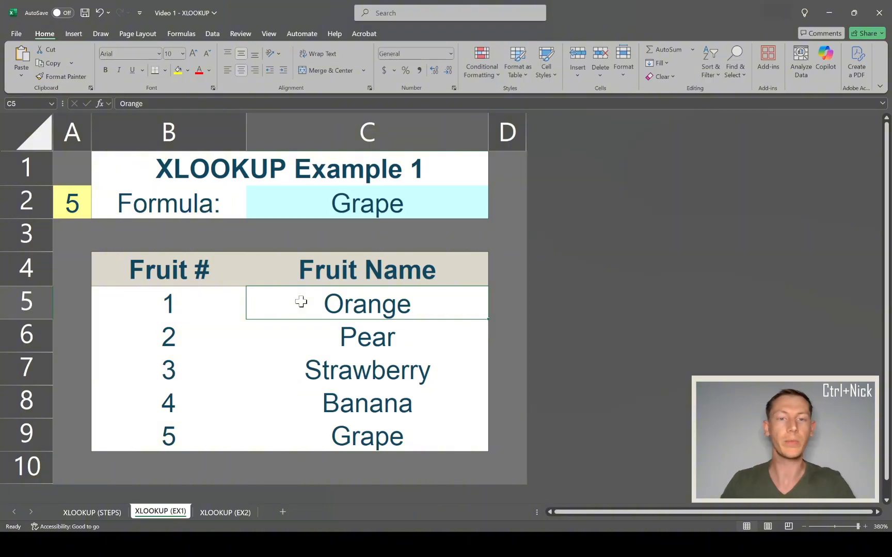
left_click(299, 207)
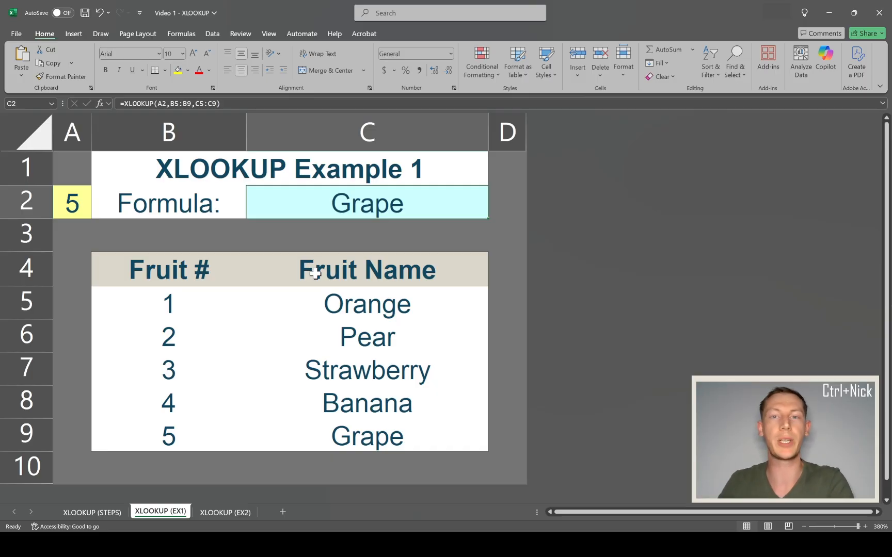
Step: Open the XLOOKUP (EX2) sheet and examine the Customer Name, Customer #, Revenue, Cost, Profit and Rank columns of the source data
left_click(214, 513)
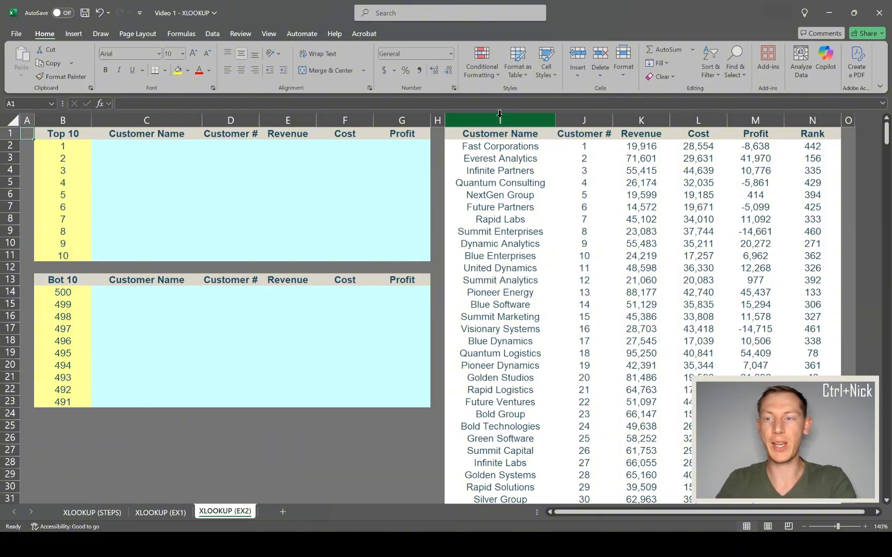
left_click_drag(500, 112, 813, 116)
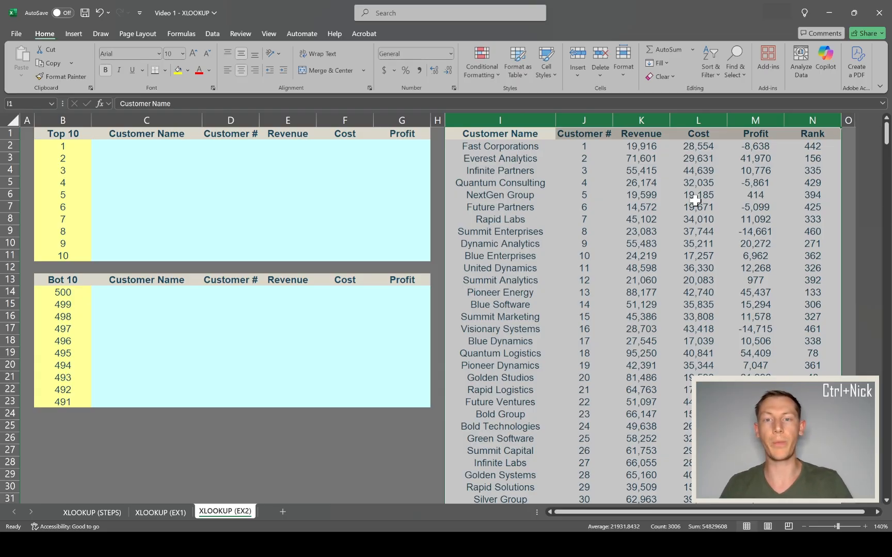
left_click(551, 196)
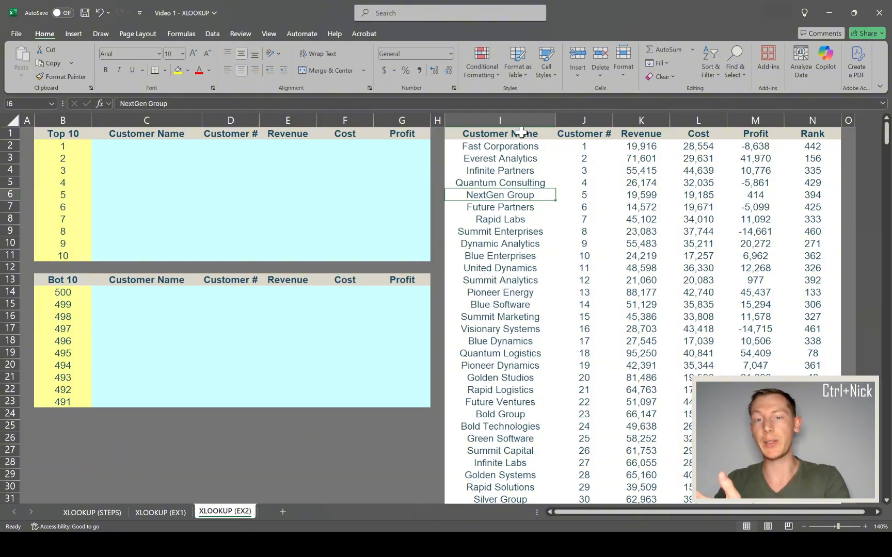
left_click_drag(519, 120, 788, 123)
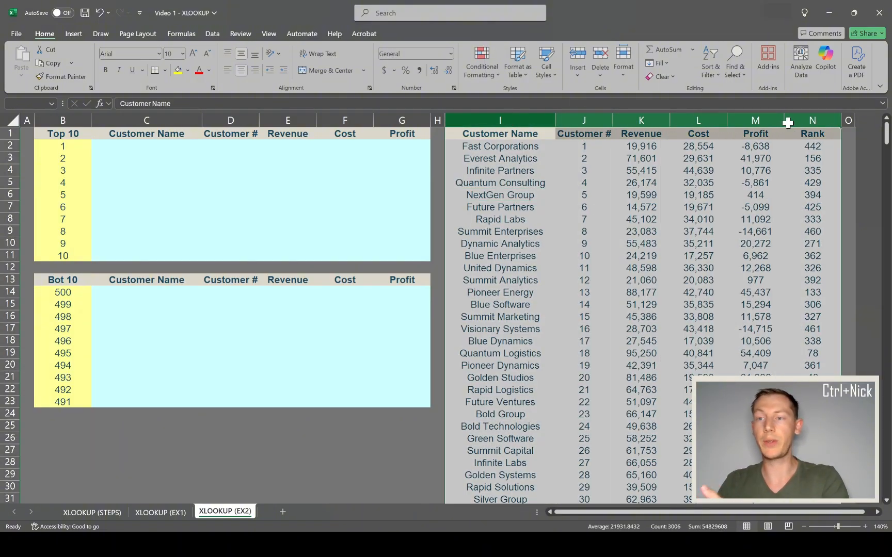
left_click(532, 120)
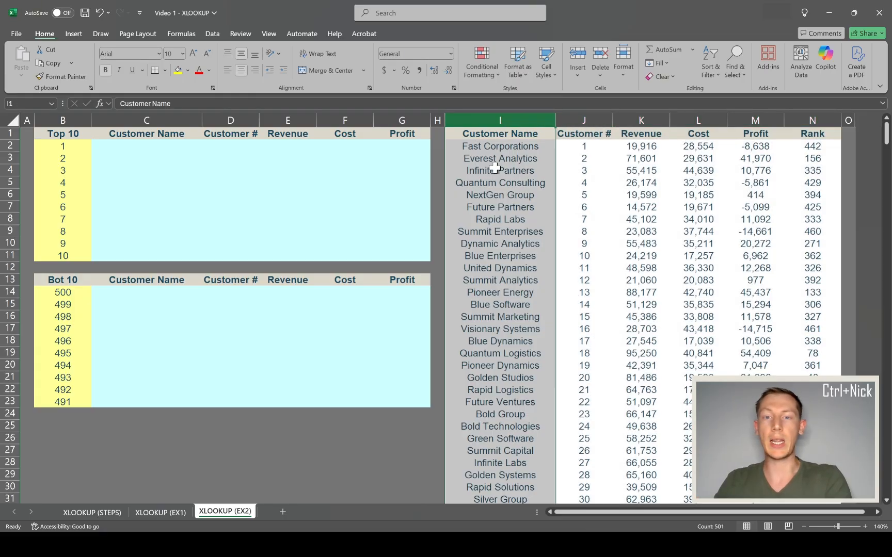
left_click(495, 171)
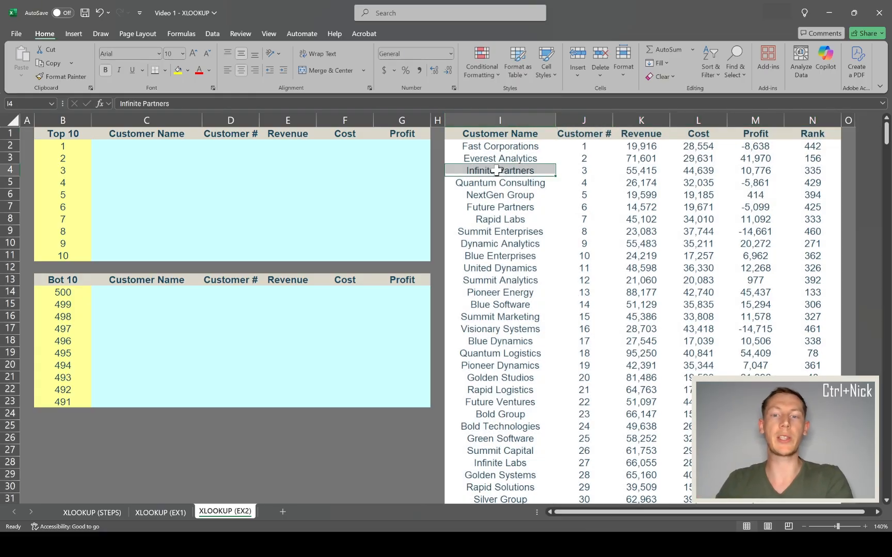
left_click(500, 220)
left_click(505, 183)
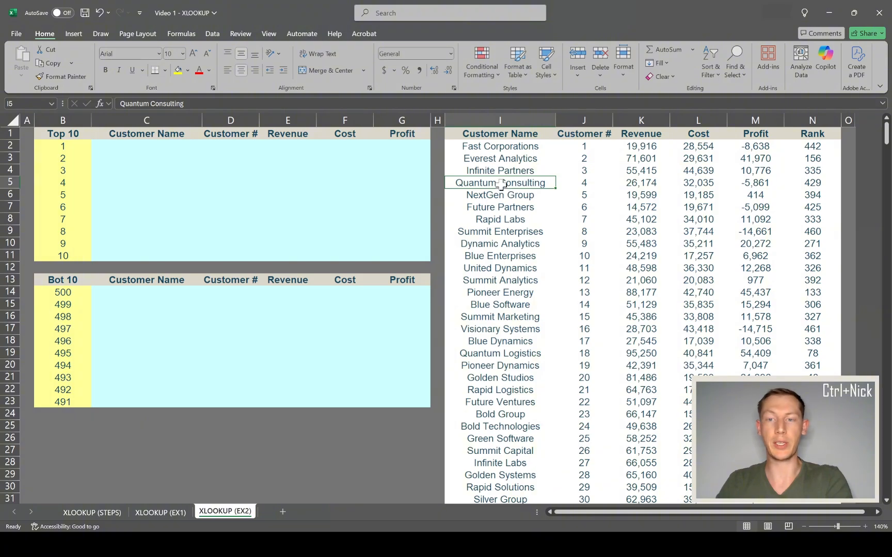
left_click(506, 171)
left_click(584, 119)
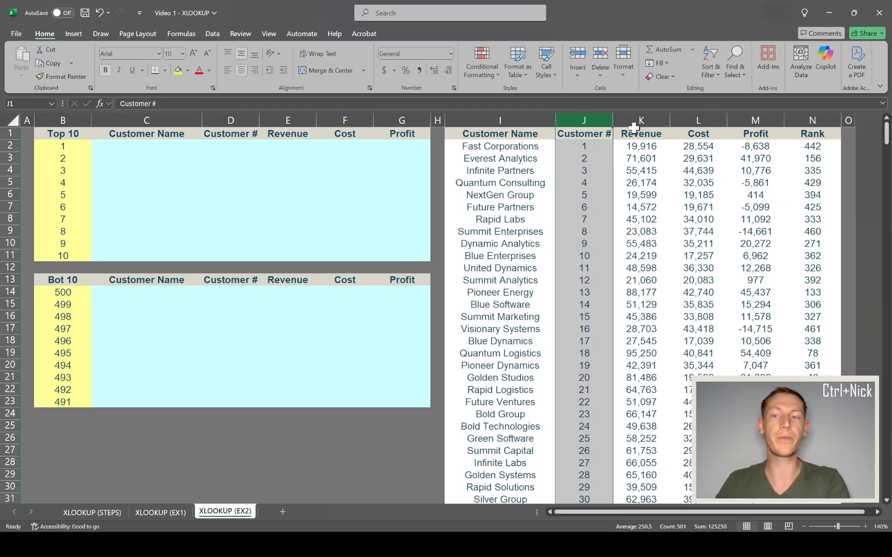
left_click_drag(643, 120, 754, 128)
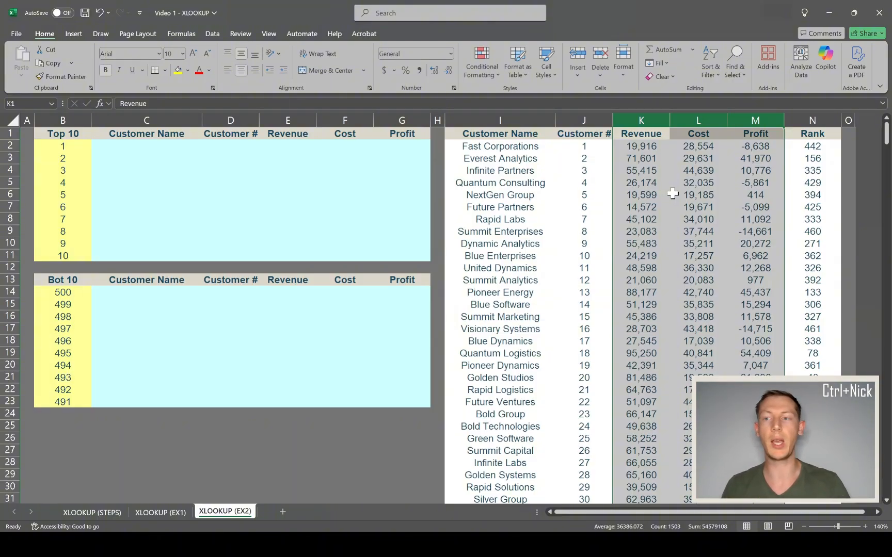
left_click(808, 122)
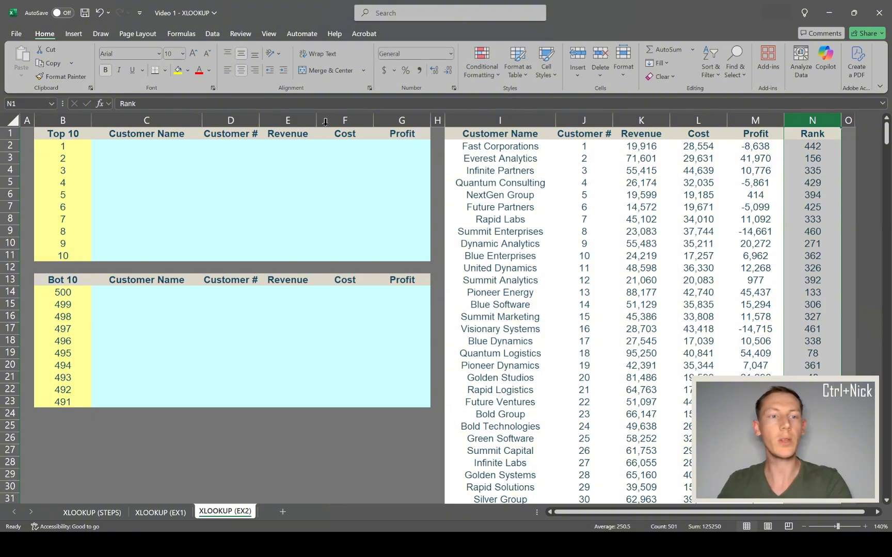
Step: Enter =XLOOKUP(B2,N:N,I:I) in C2 to return the Customer Name for the first rank in the Top 10 table
left_click(178, 157)
left_click(121, 143)
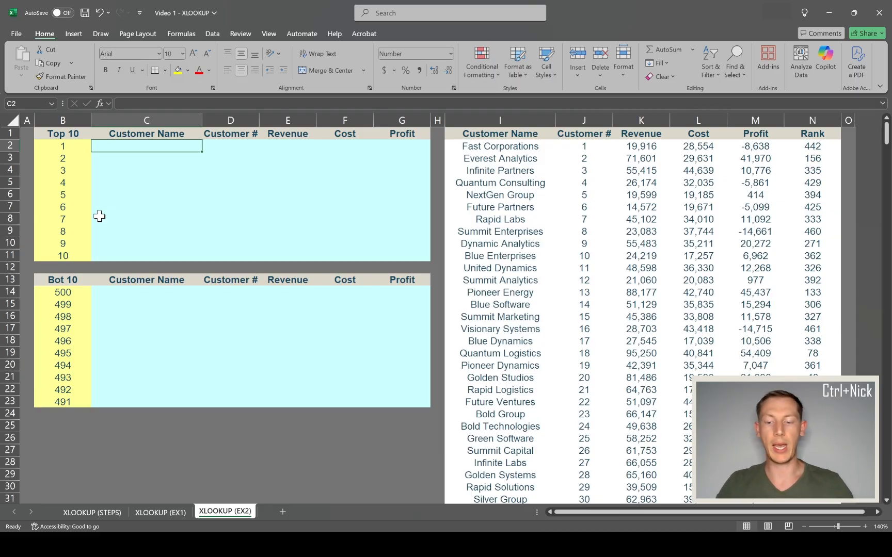
type("=XLOOKUP(")
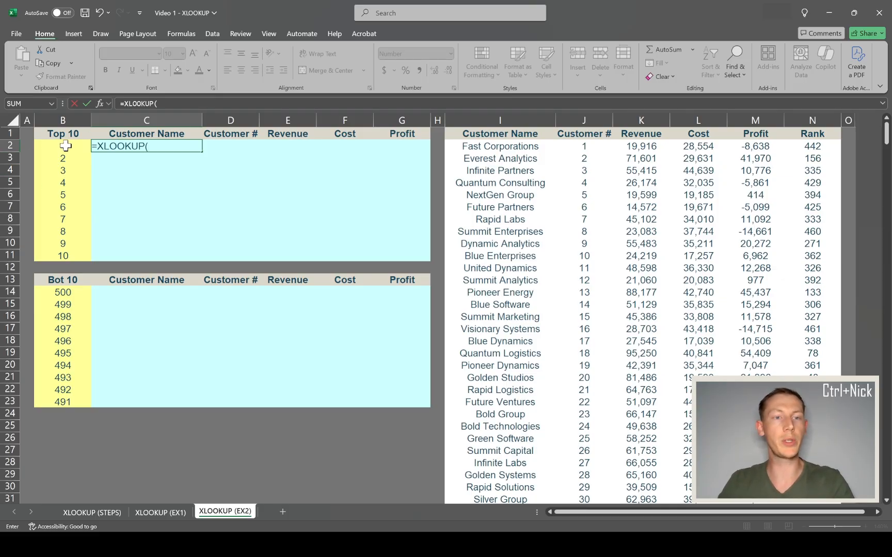
type("1")
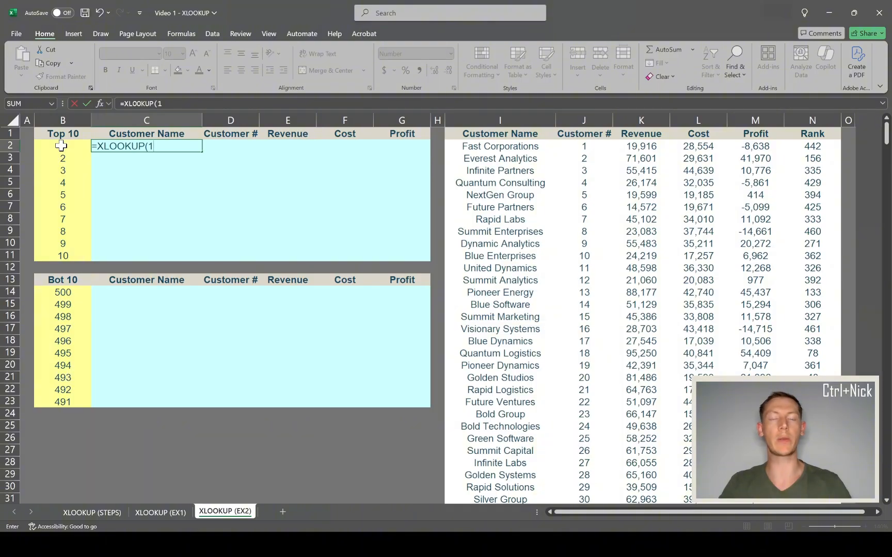
left_click(61, 146)
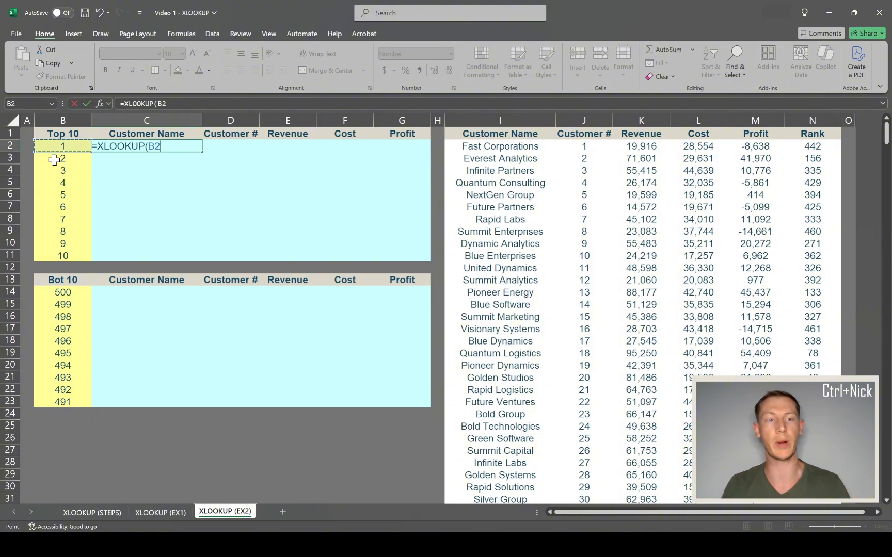
type(",")
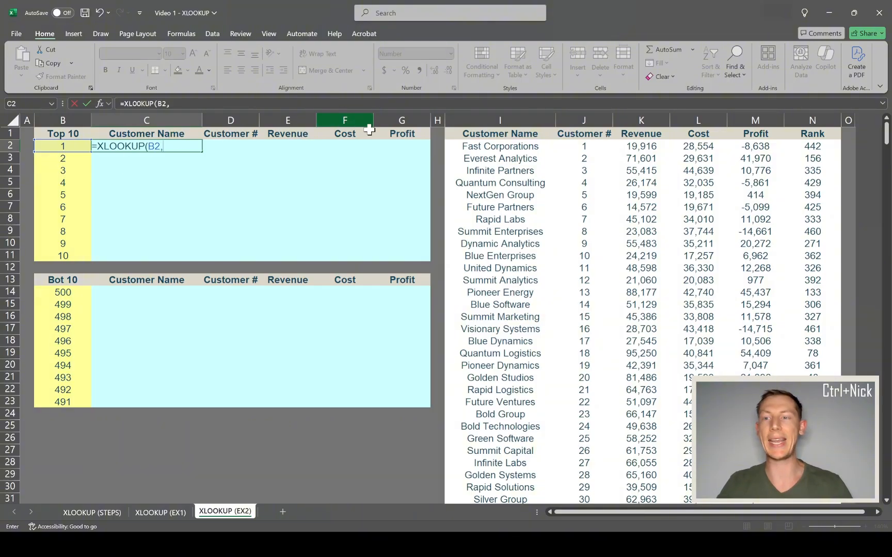
left_click(809, 119)
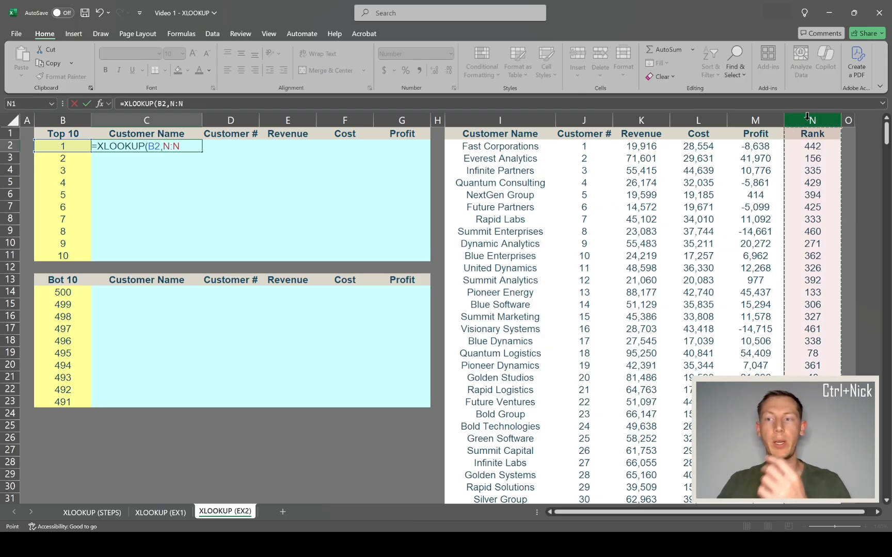
type(",")
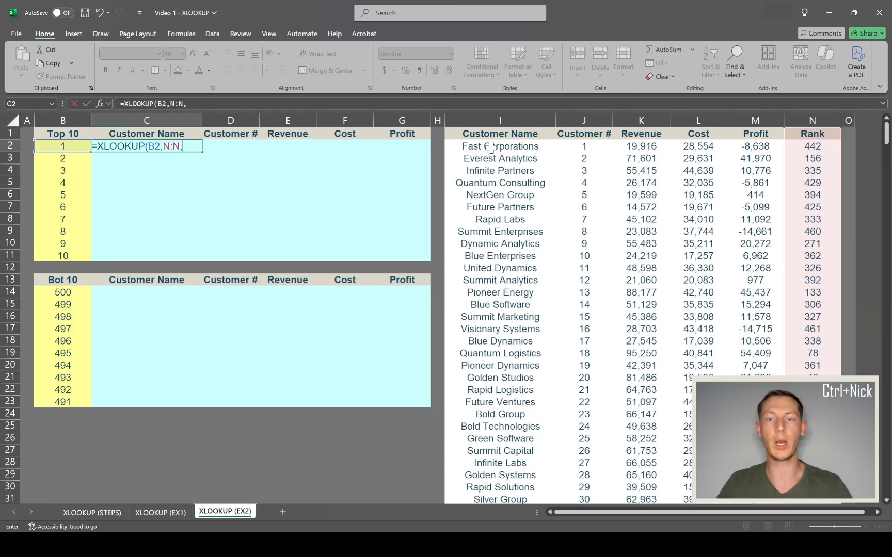
left_click(476, 113)
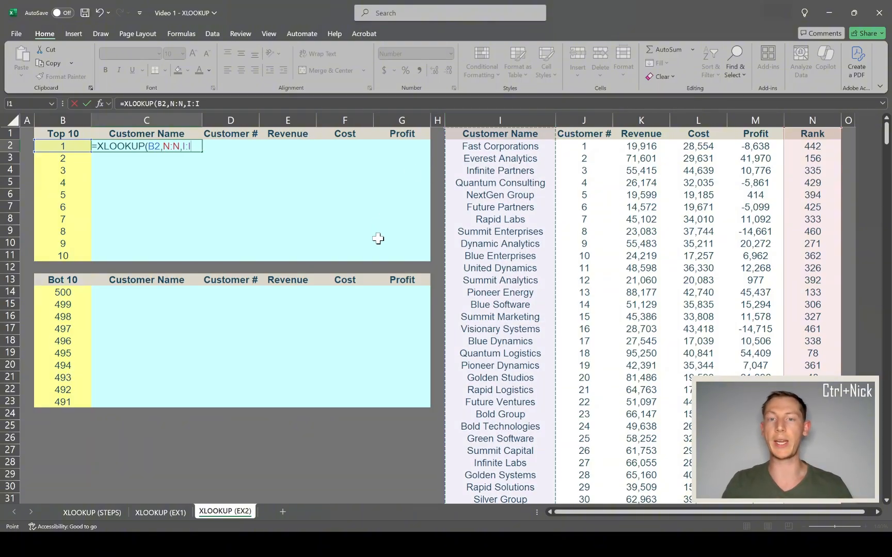
type(")")
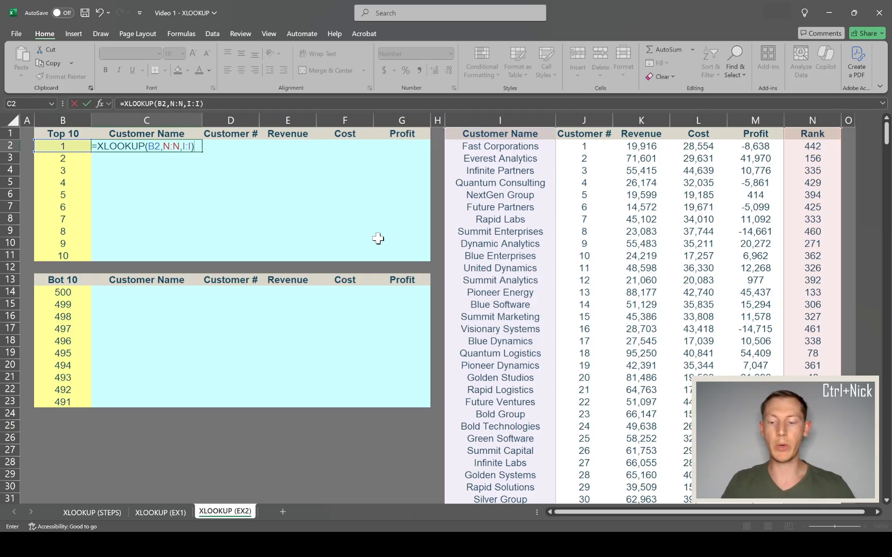
key("Return")
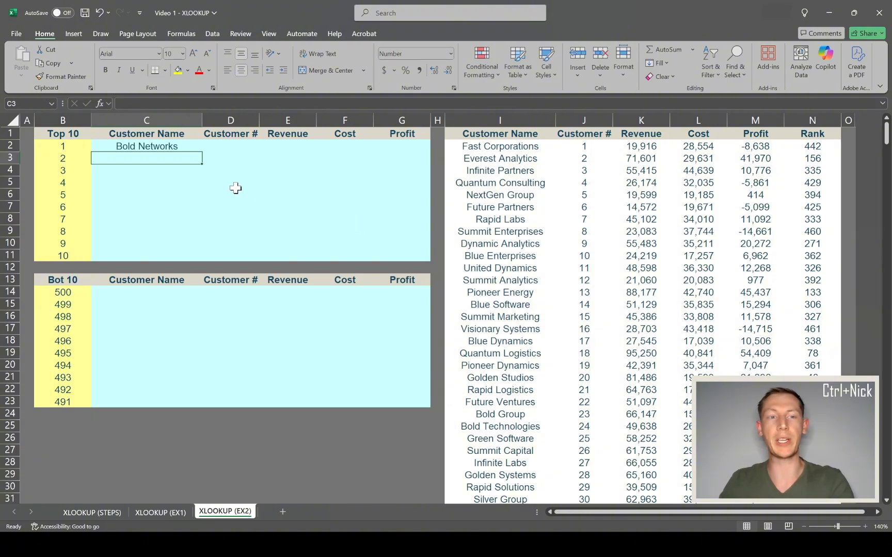
Step: Review the Customer #, Revenue, Cost and Profit headers of the Top 10 table
left_click(211, 183)
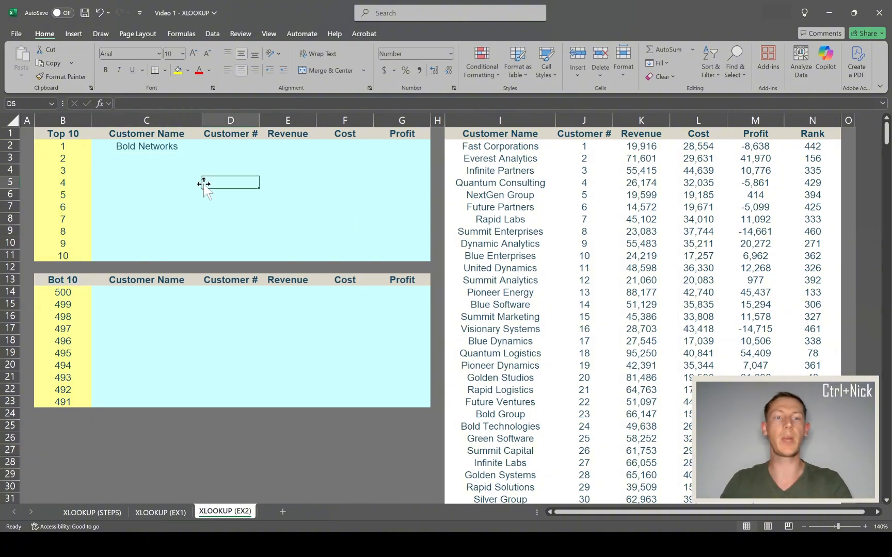
left_click(227, 136)
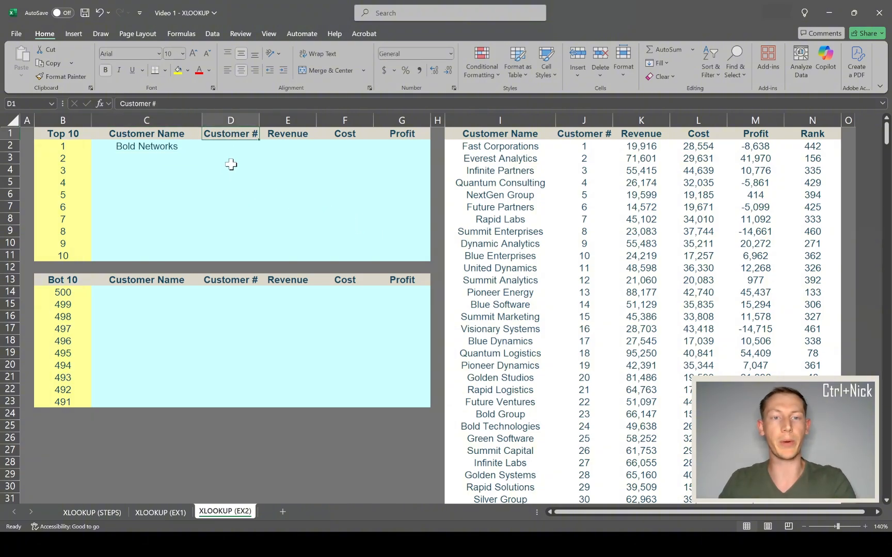
left_click(299, 135)
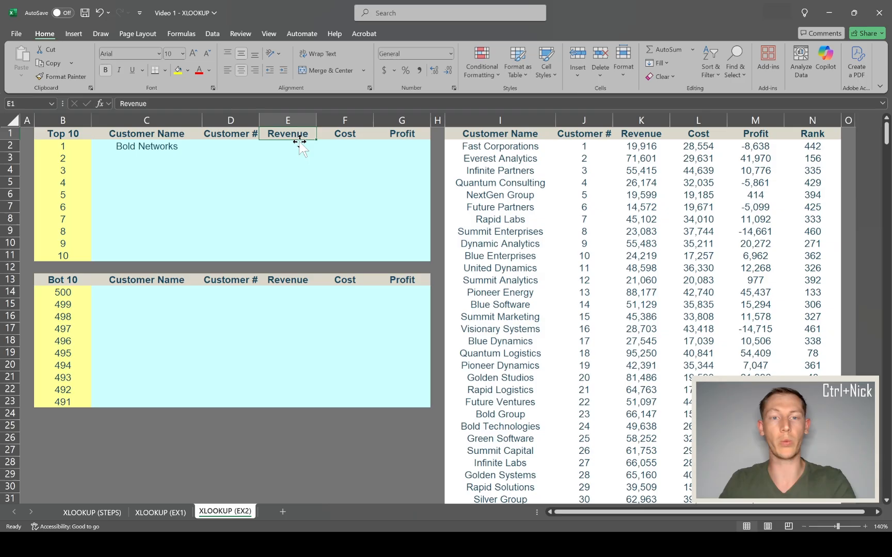
left_click(348, 134)
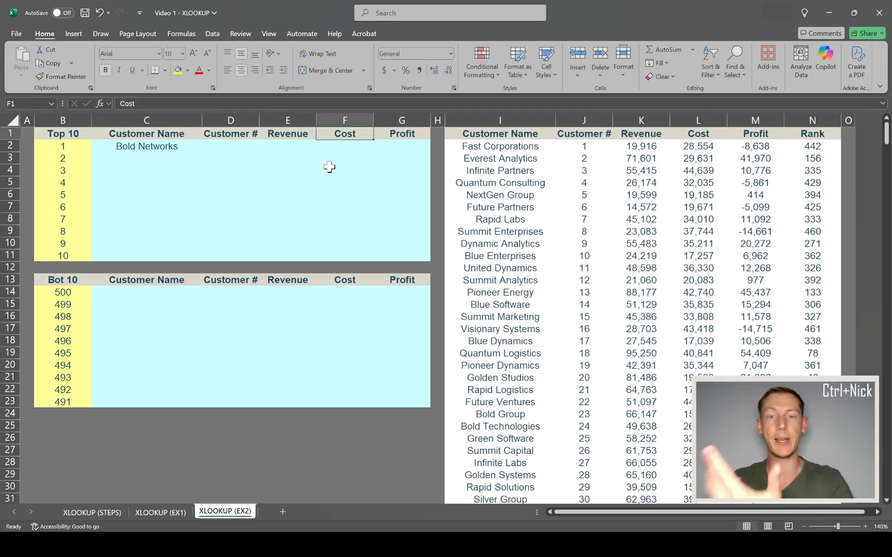
left_click(401, 135)
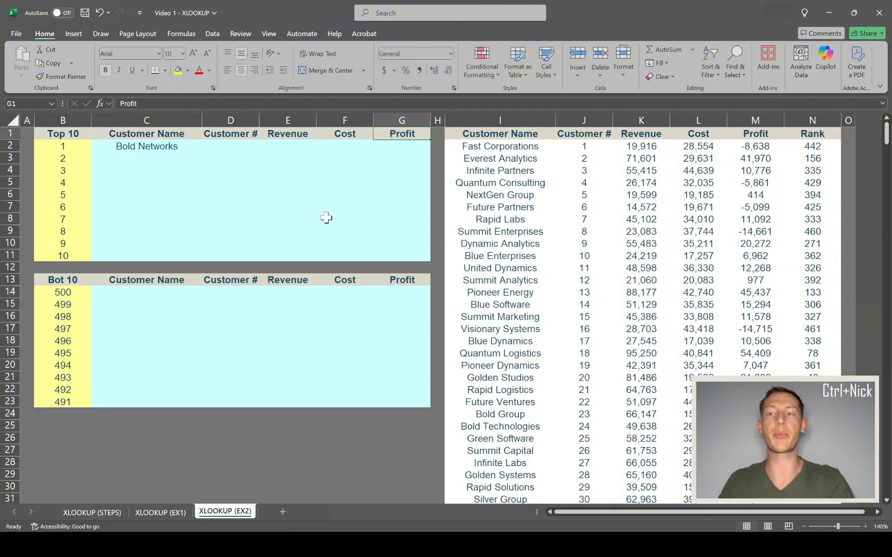
left_click(334, 222)
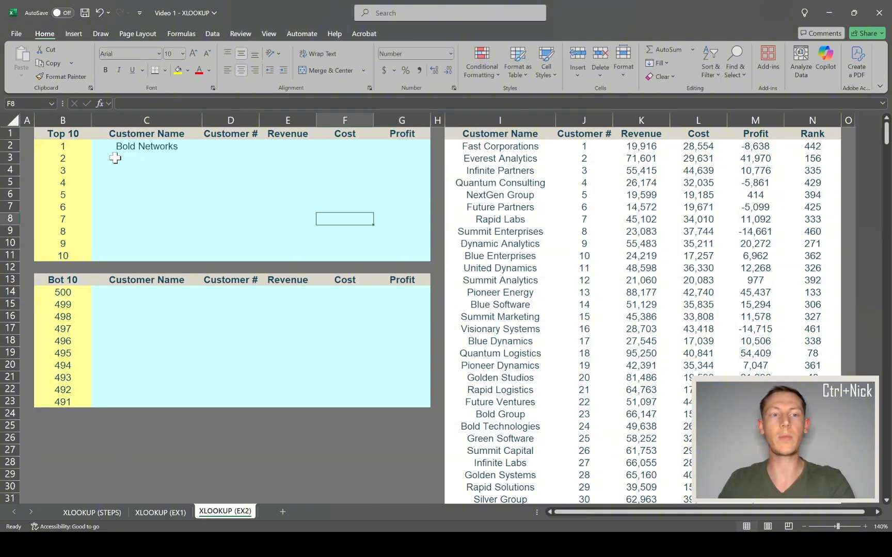
Step: Copy the XLOOKUP formula from C2 into D2:G2 with its relative references
left_click(158, 149)
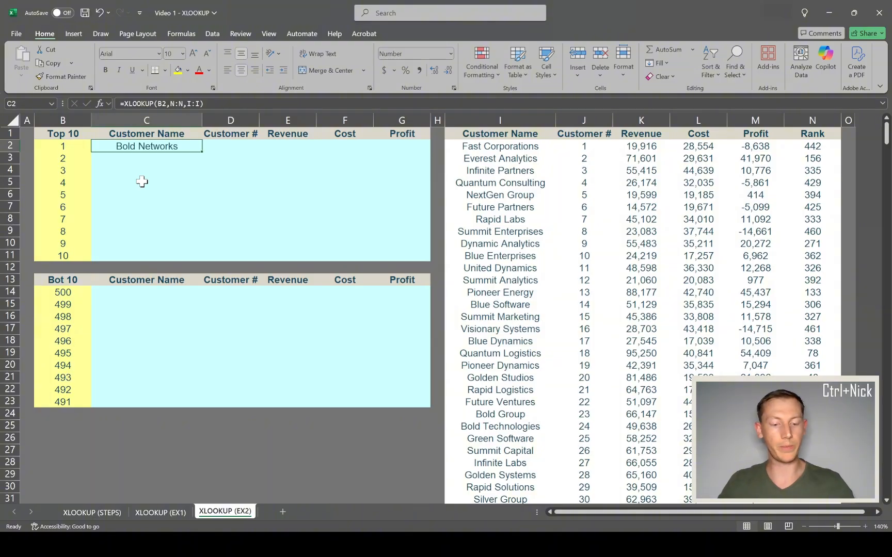
key("ctrl+c")
left_click_drag(219, 147, 408, 150)
key("ctrl+v")
left_click(285, 196)
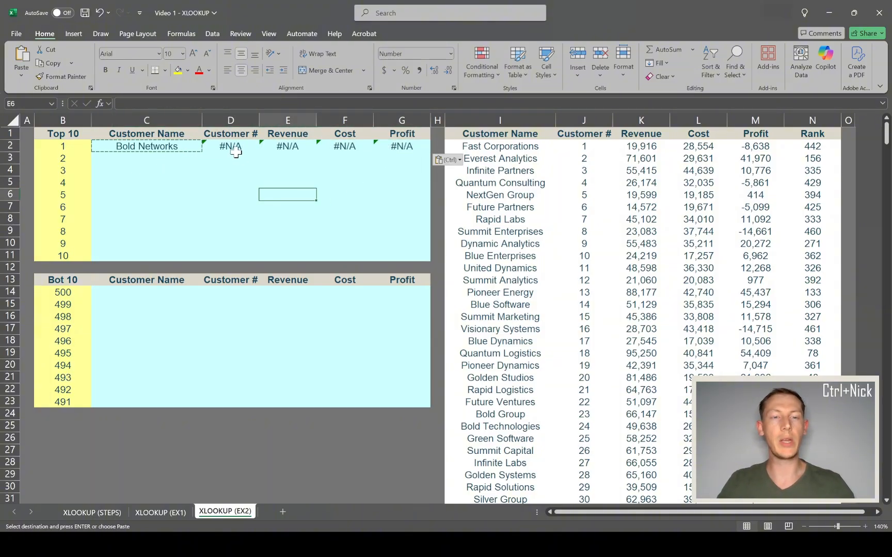
Step: Inspect the pasted formulas in row 2 and trace which cells and columns the Profit formula in G2 references
left_click(236, 149)
left_click(290, 146)
left_click(388, 148)
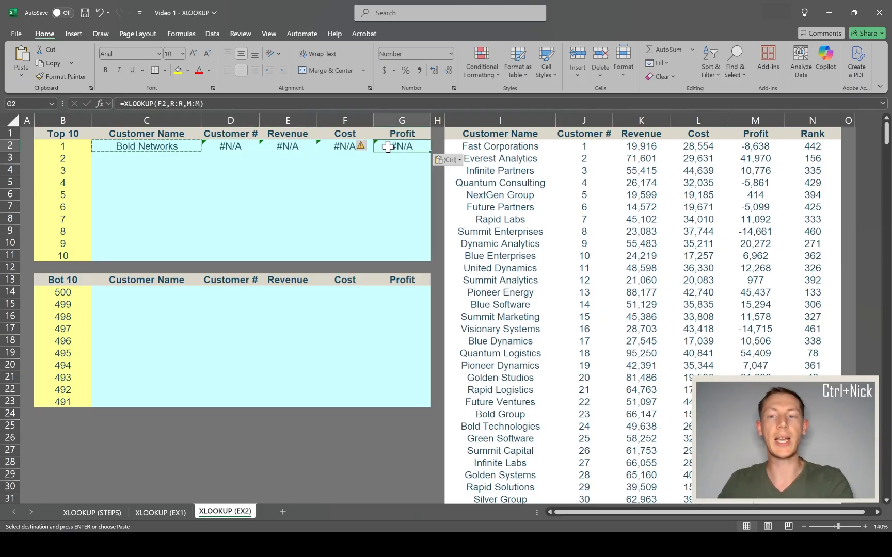
left_click(143, 103)
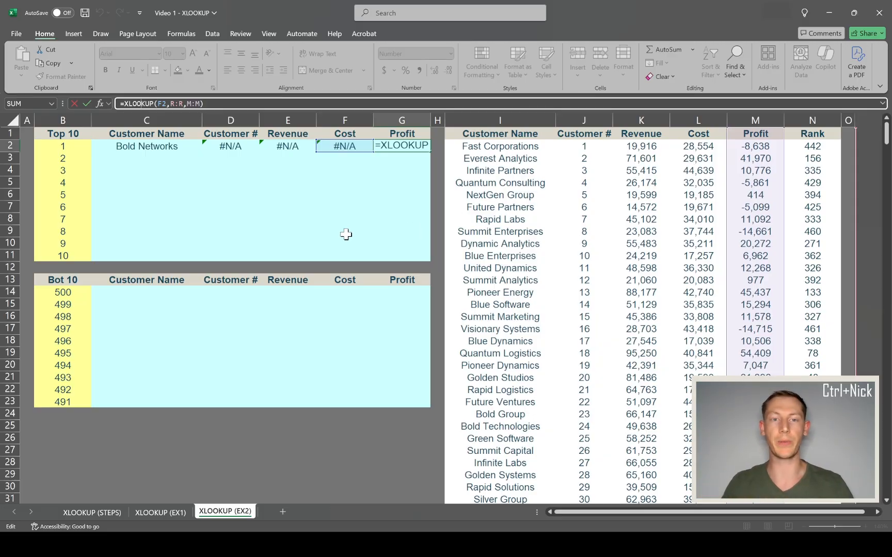
key("ctrl+Return")
Step: Lock only the column of the lookup value in the C2 XLOOKUP formula, making it $B2
left_click(118, 146)
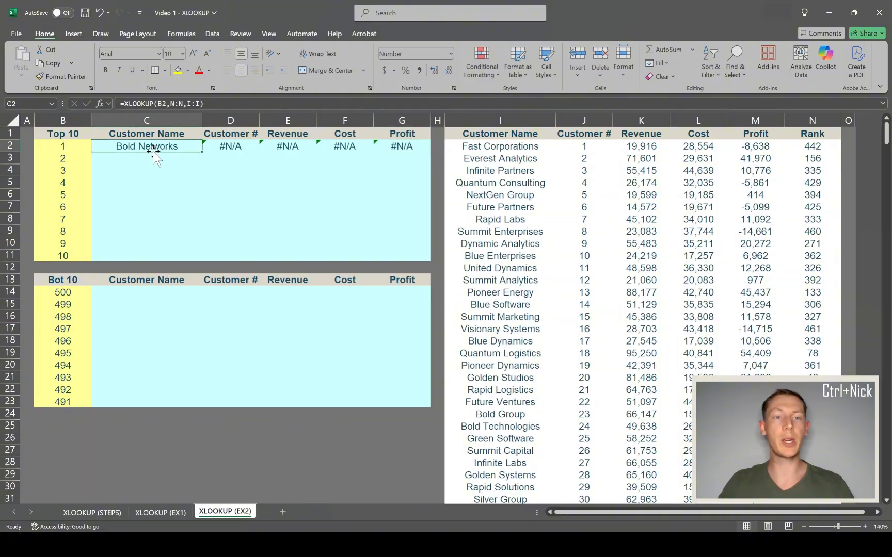
left_click(150, 104)
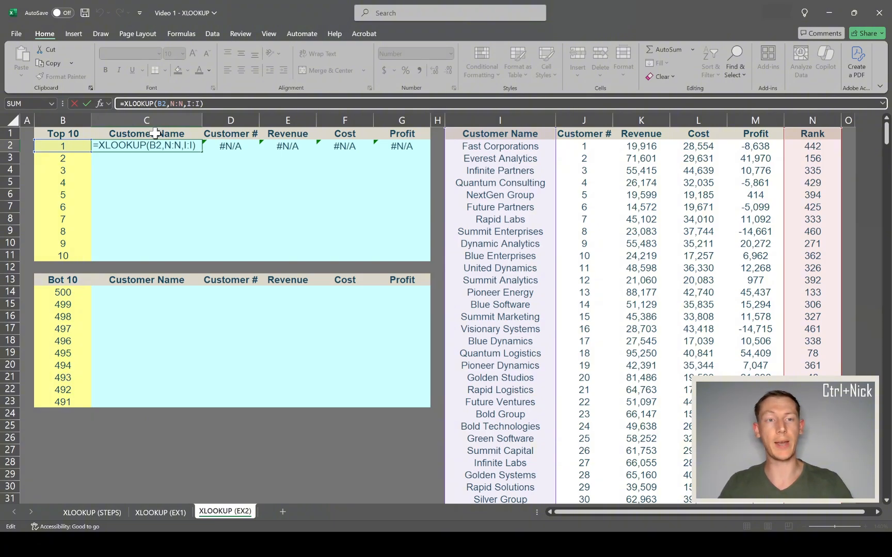
key("F4")
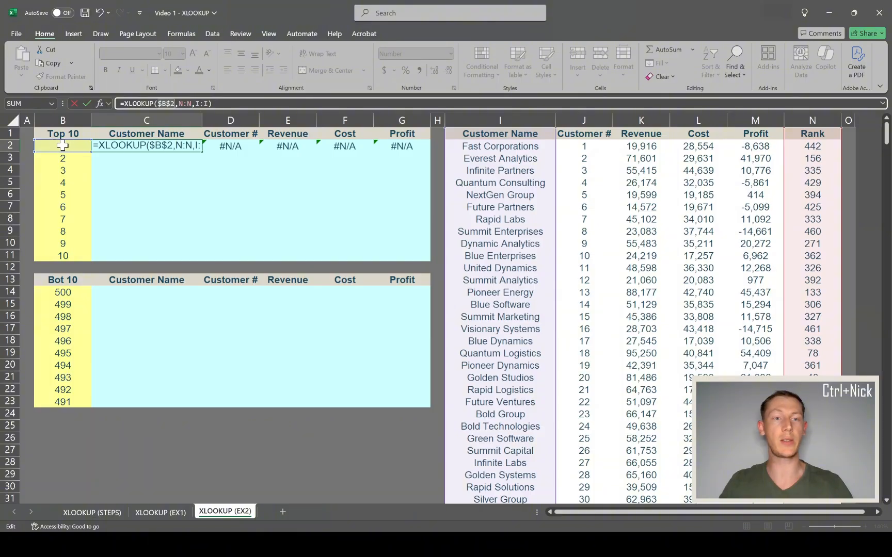
key("F4")
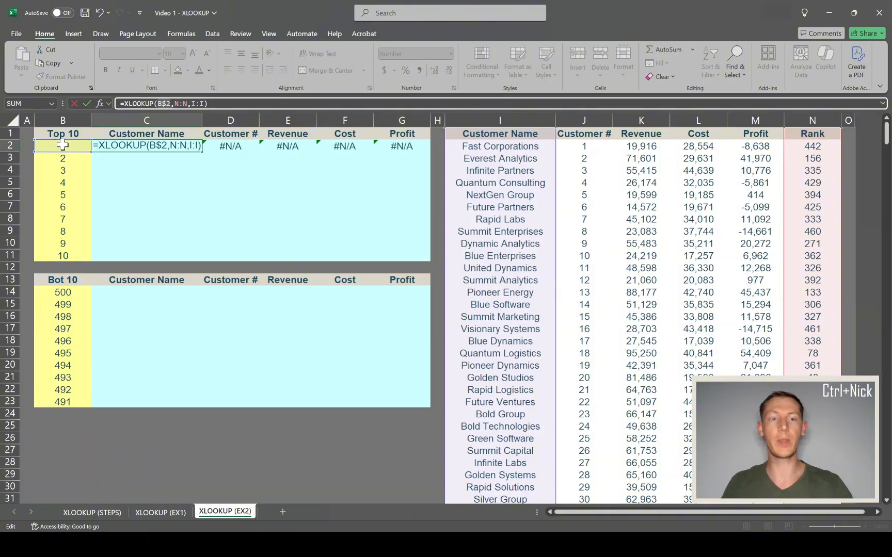
key("F4")
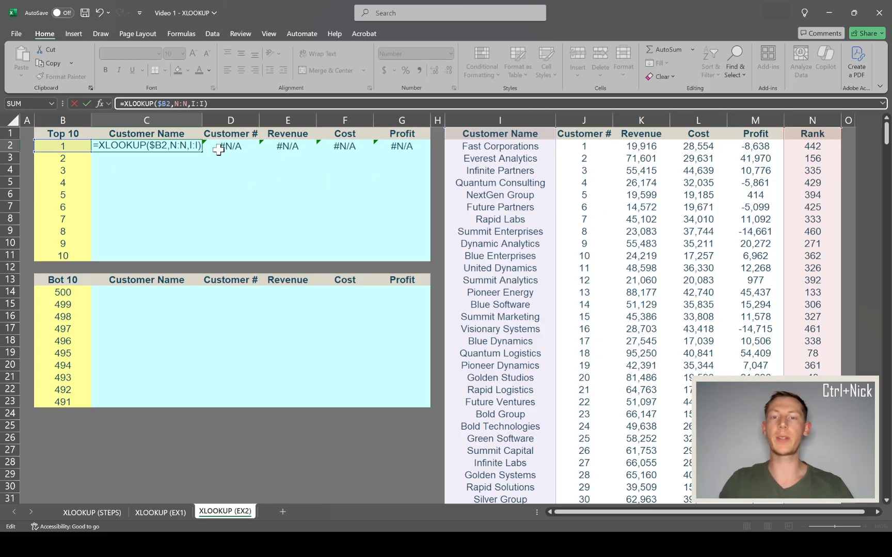
Step: Make the lookup range $N:$N and the return range $I:$I absolute in the C2 XLOOKUP formula
key("F4")
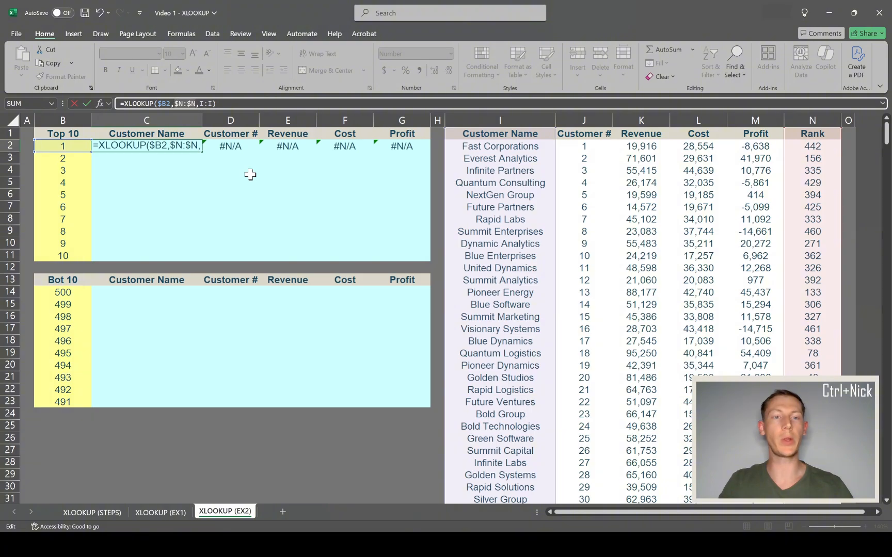
key("F4")
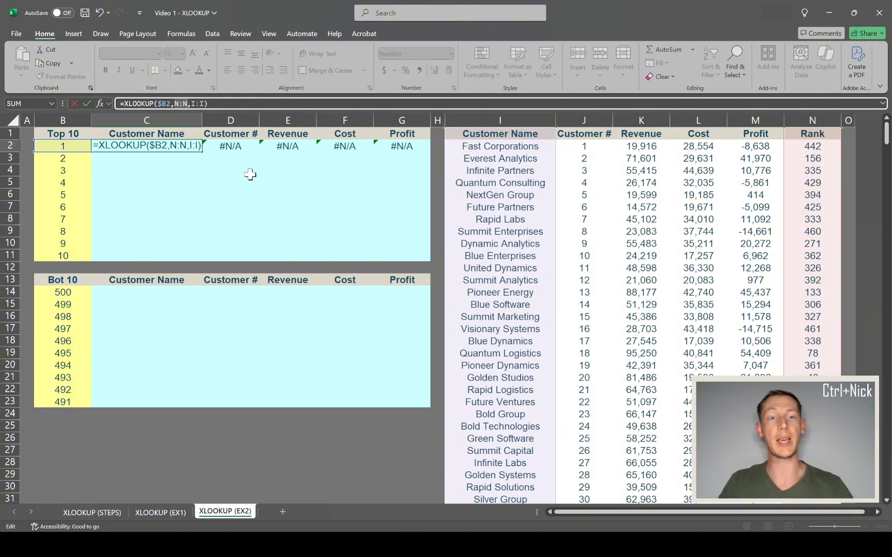
key("F4")
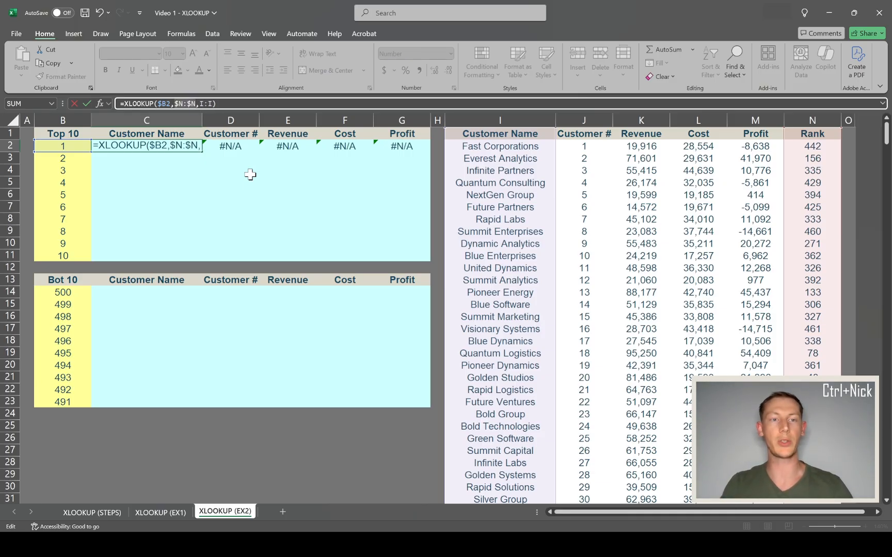
left_click(204, 104)
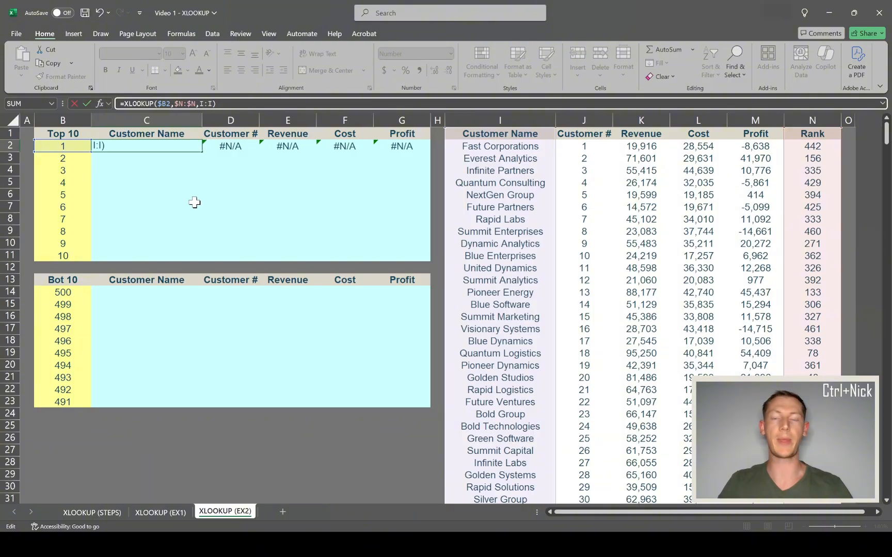
key("F4")
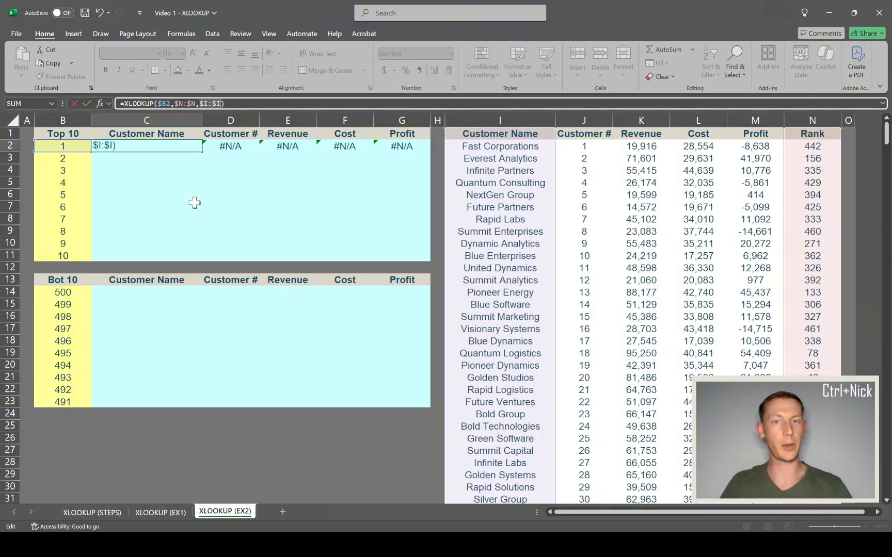
key("ctrl+Return")
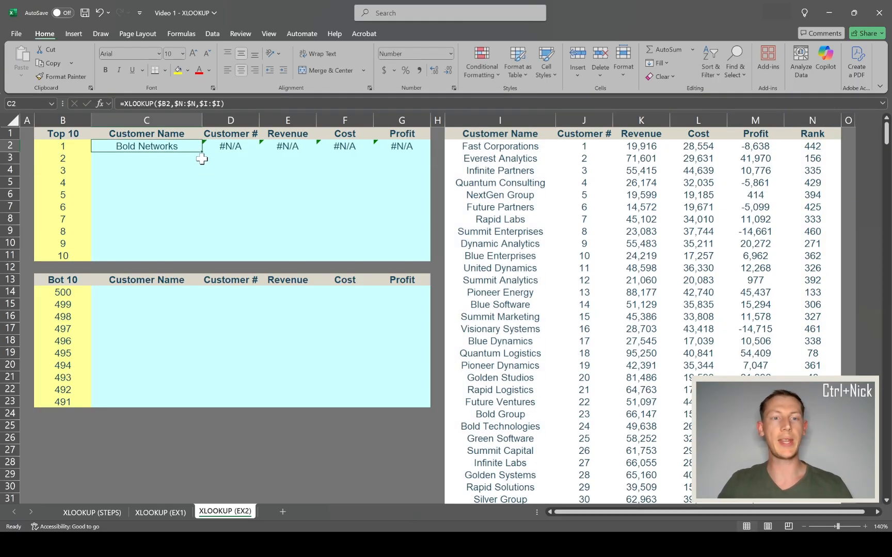
Step: Fill the locked XLOOKUP formula from C2 across D2:G2 and compare the Customer # formula in D2 with C2
left_click_drag(202, 152, 410, 173)
left_click(176, 184)
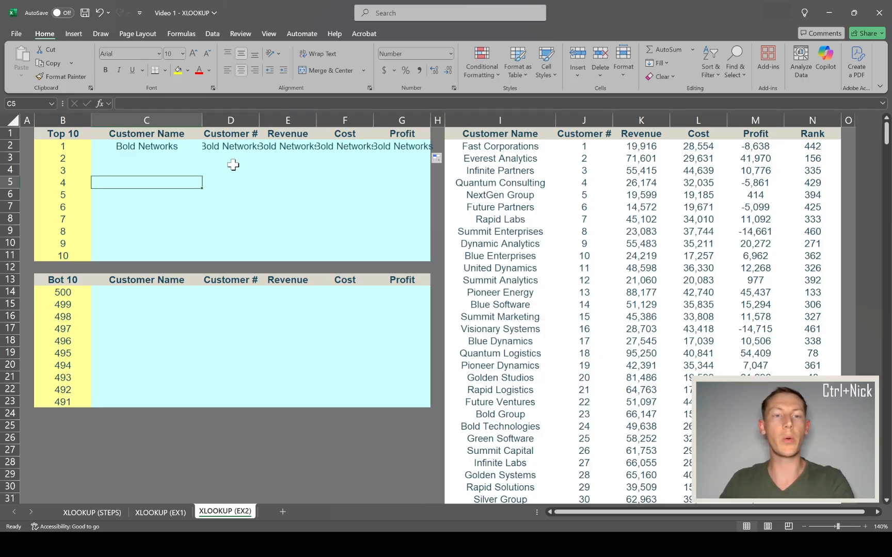
left_click(225, 136)
left_click(223, 152)
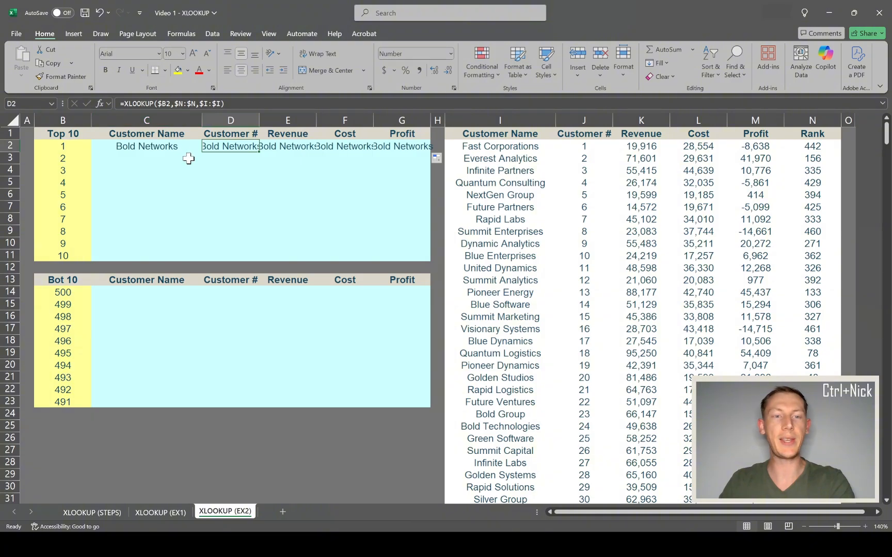
left_click(131, 147)
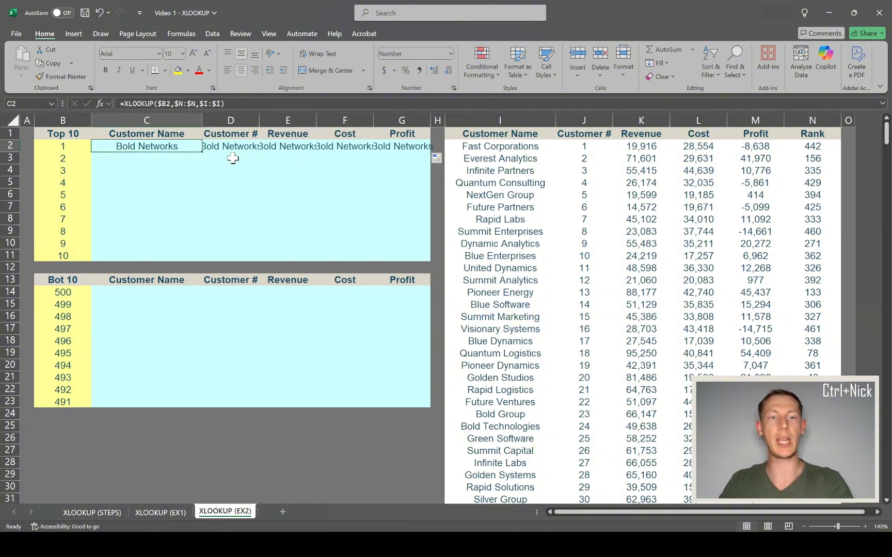
left_click(239, 149)
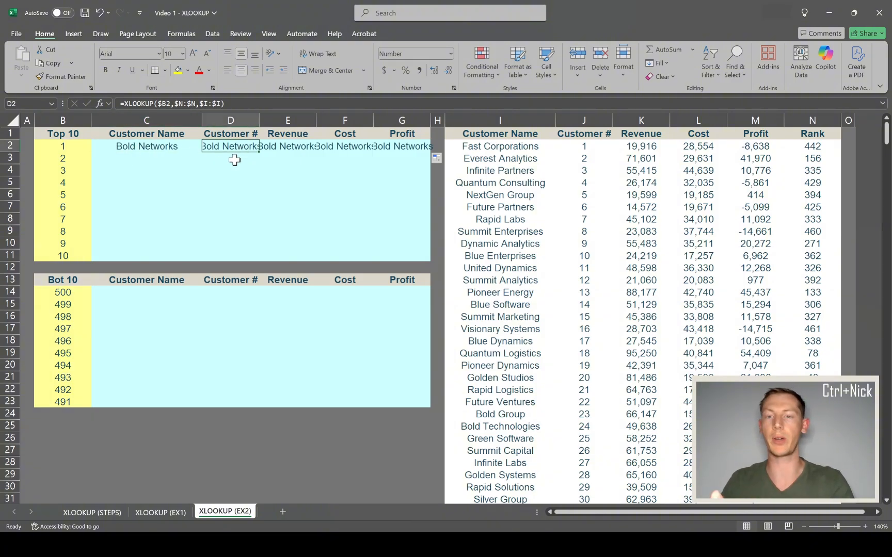
Step: Change the return range of the Customer # XLOOKUP formula in D2 to $J:$J
left_click(225, 104)
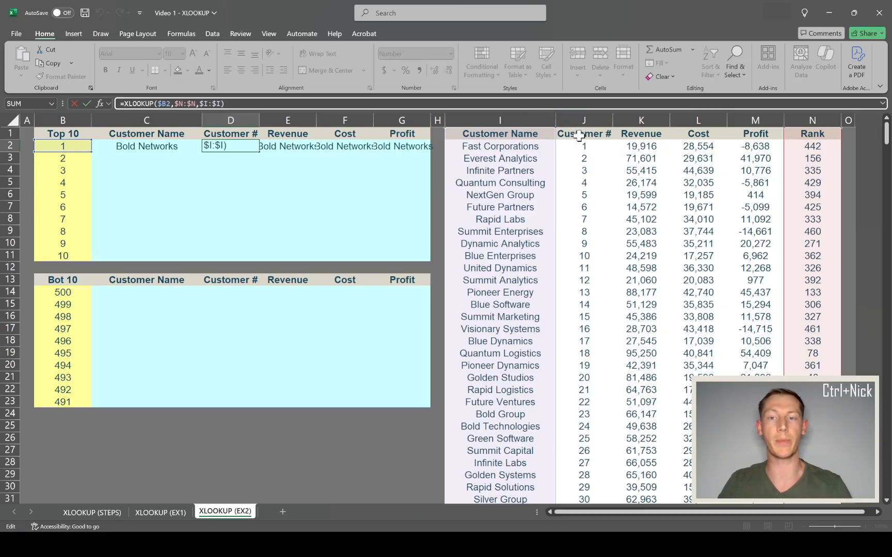
left_click_drag(556, 145, 571, 149)
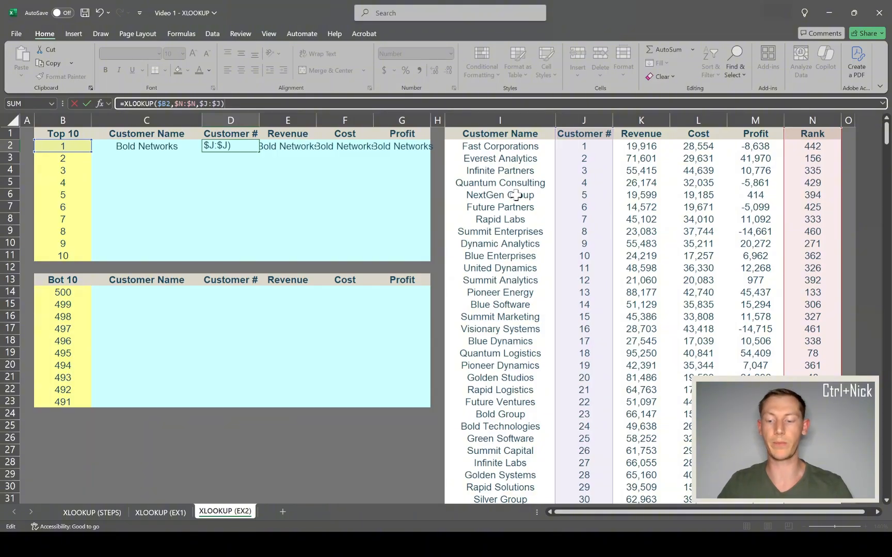
key("Return")
key("Up")
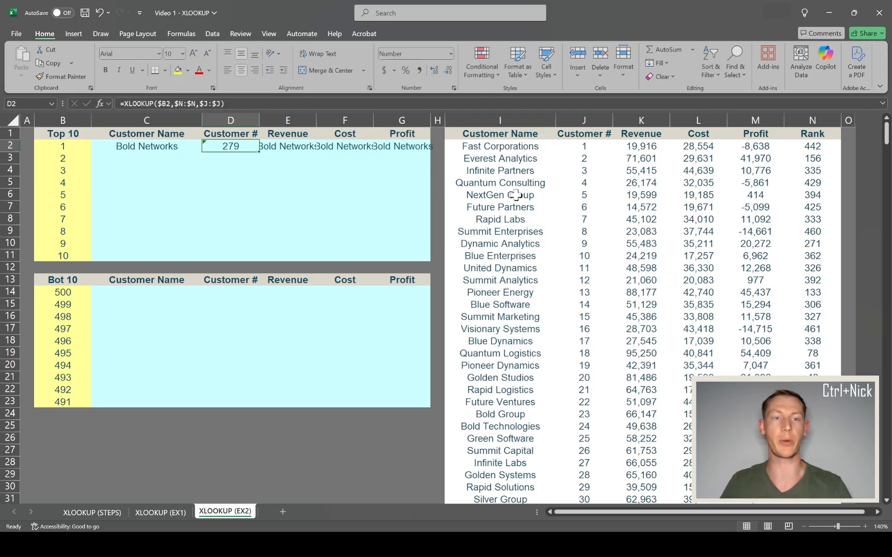
Step: Change the return range of the Revenue XLOOKUP formula in E2 to $K:$K
key("Right")
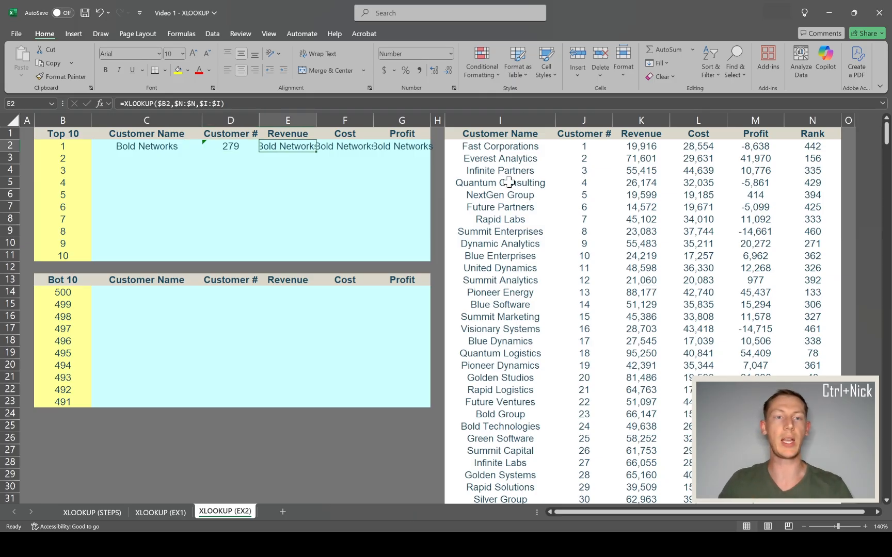
left_click(334, 105)
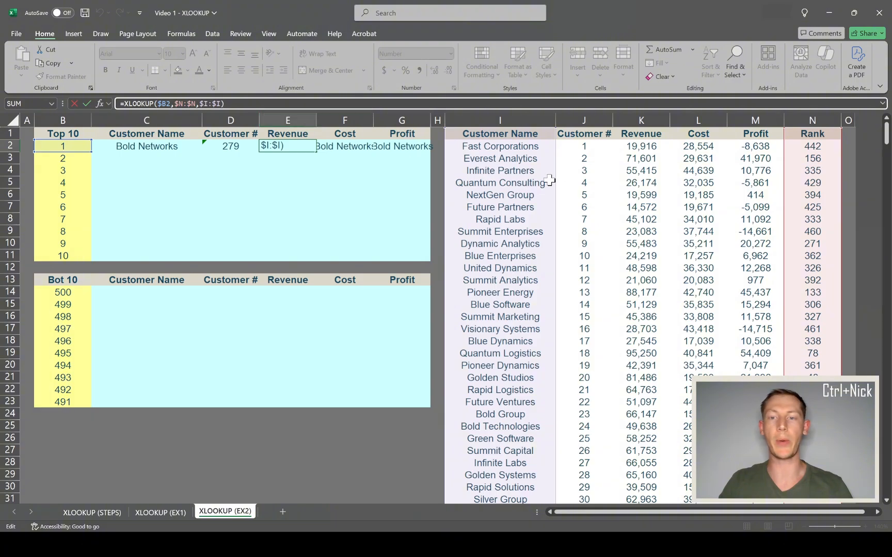
left_click_drag(555, 180, 637, 173)
key("ctrl+Return")
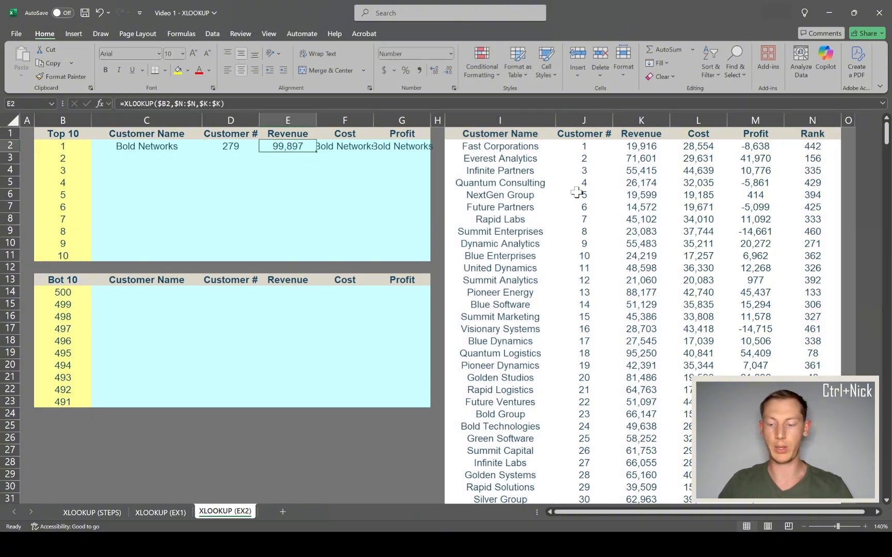
Step: Change the return range of the Cost XLOOKUP formula in F2 to $L:$L
key("Right")
key("F2")
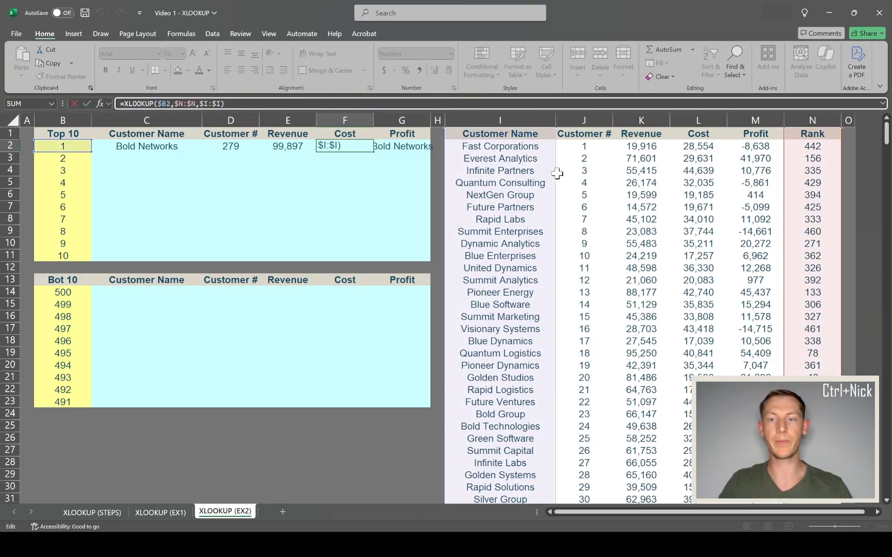
left_click_drag(556, 175, 681, 183)
key("ctrl+Return")
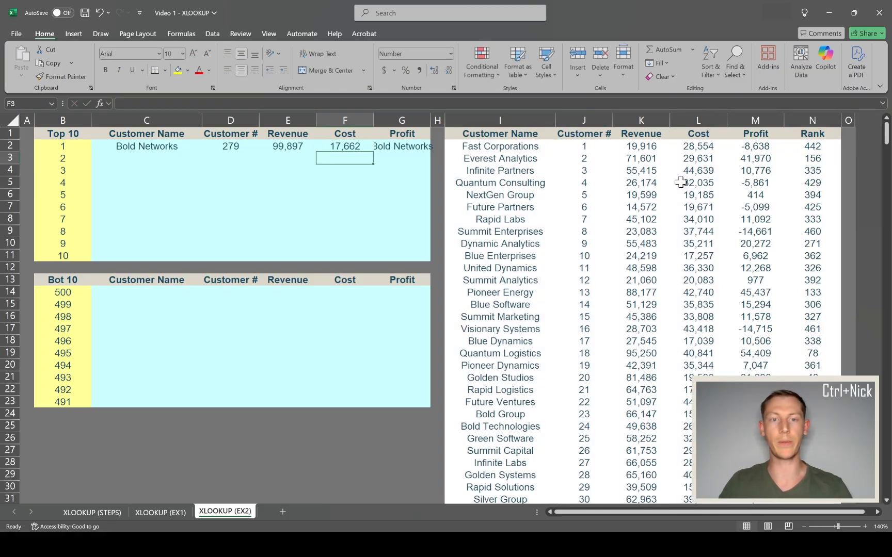
Step: Change the return range of the Profit XLOOKUP formula in G2 to $M:$M
key("Right")
key("F2")
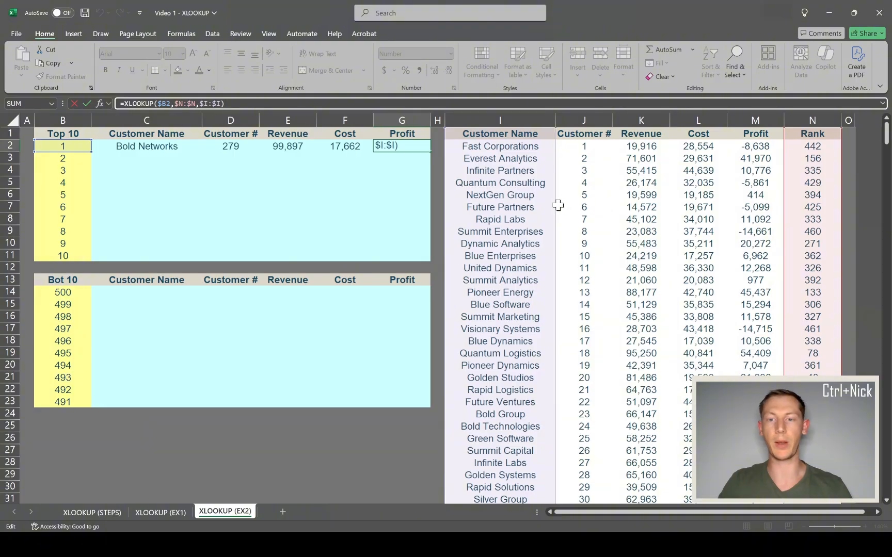
left_click_drag(558, 204, 751, 214)
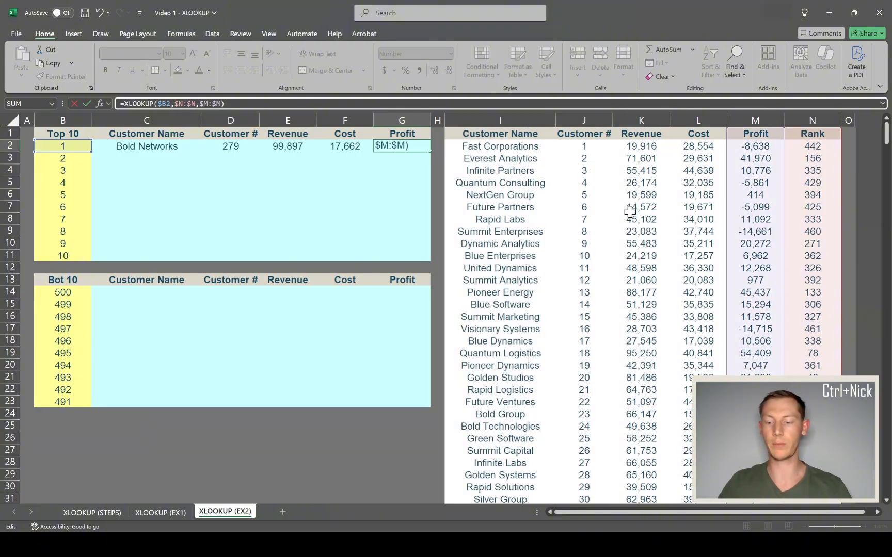
key("Return")
Step: Review the XLOOKUP formulas in C2 through F2, comparing their return columns and checking how the lookup value in C2 is locked
left_click(260, 158)
left_click(101, 149)
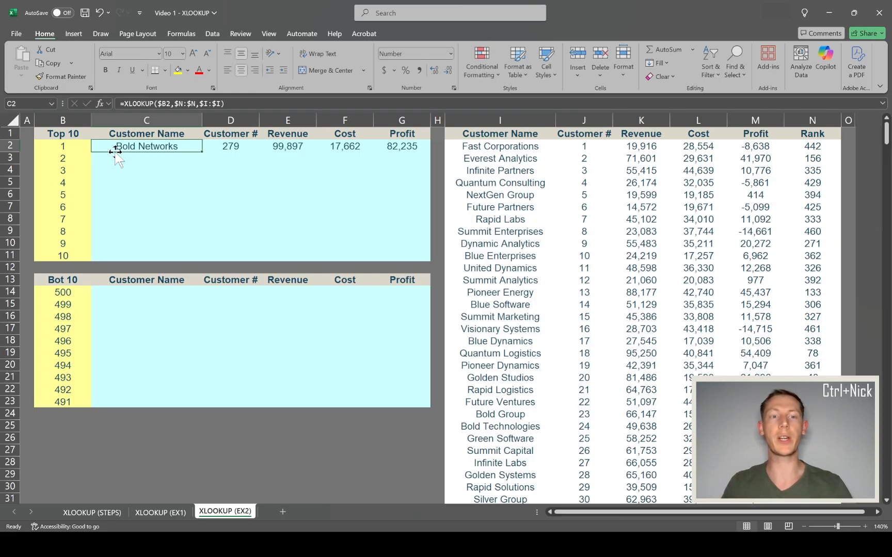
left_click(204, 151)
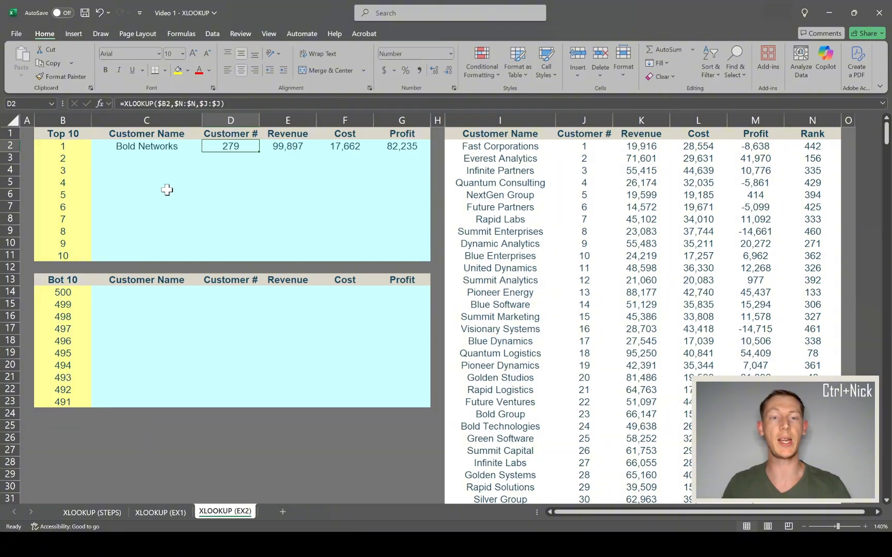
left_click(285, 147)
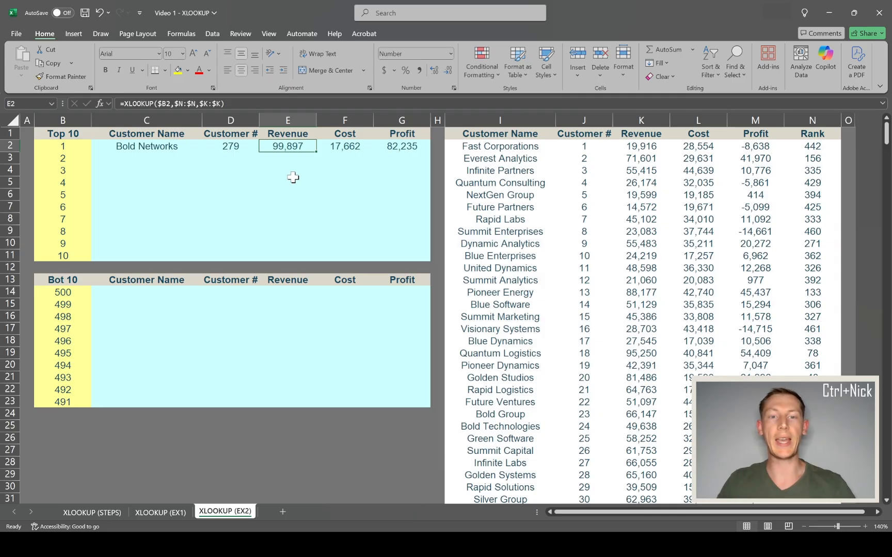
left_click(334, 148)
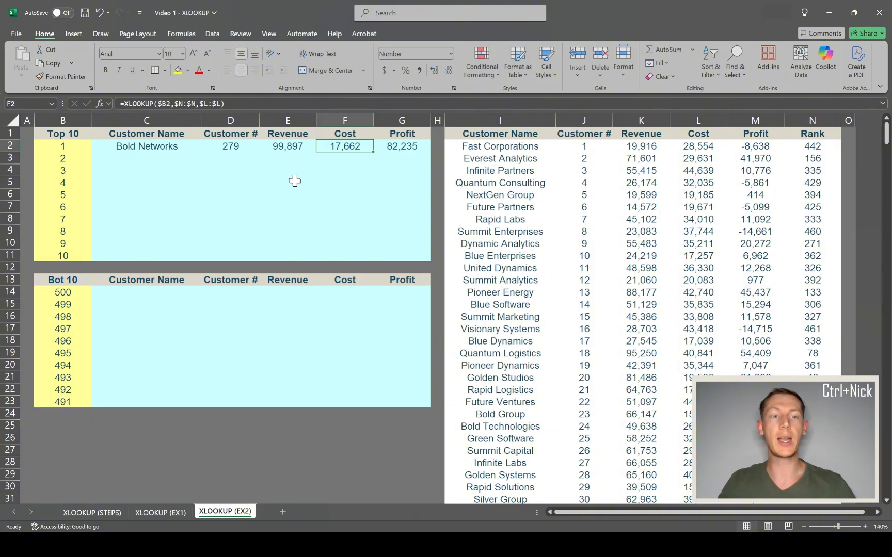
left_click_drag(134, 146, 397, 149)
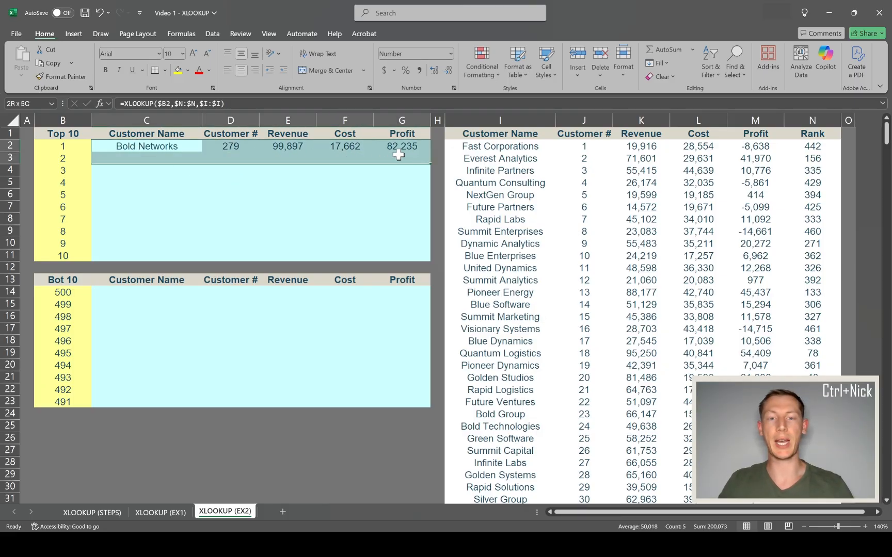
left_click(178, 147)
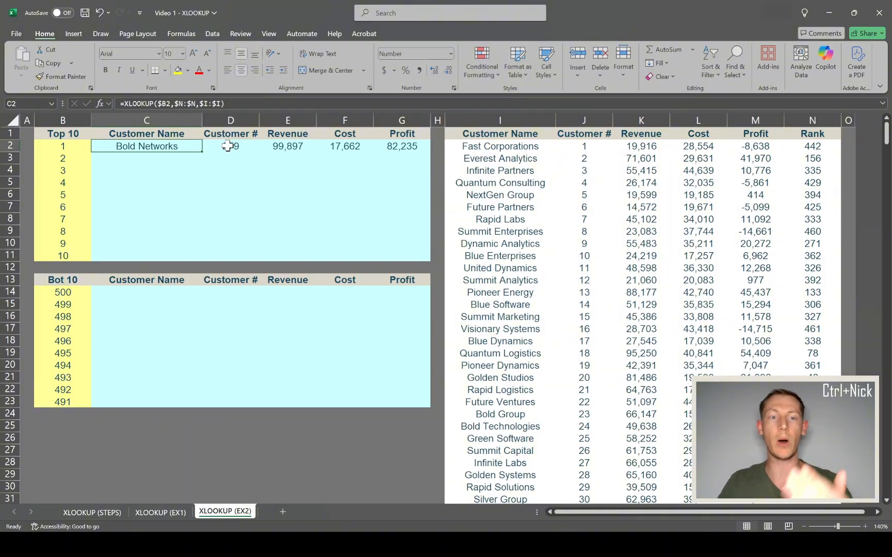
mouse_move(157, 146)
left_mouse_down()
mouse_move(393, 146)
mouse_move(171, 140)
left_mouse_up()
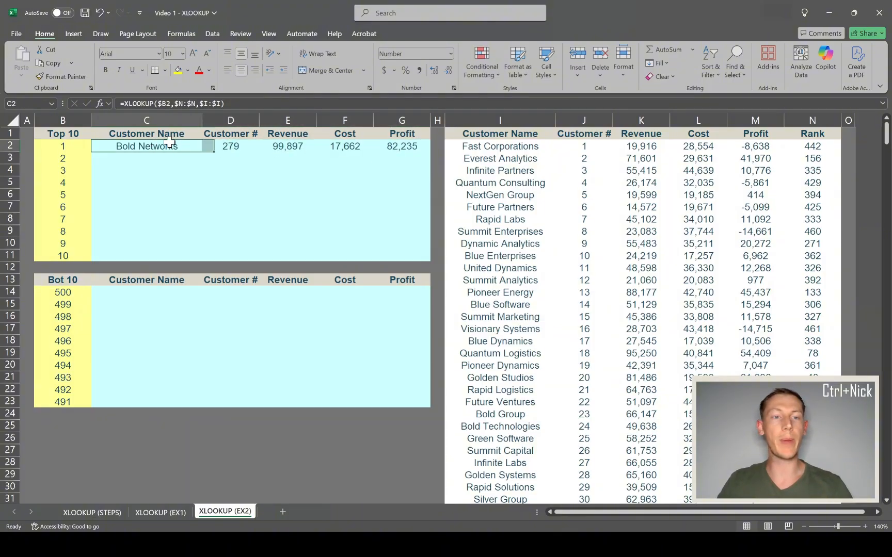
left_click(170, 104)
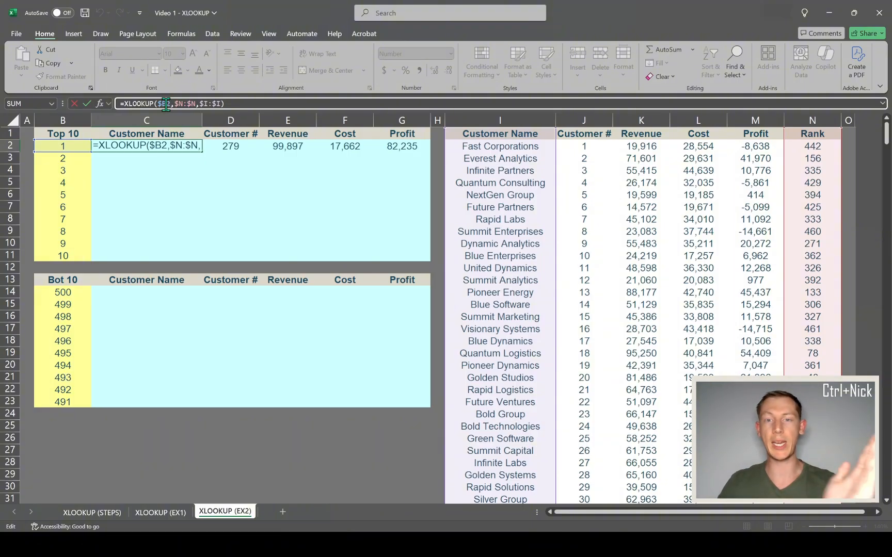
key("Return")
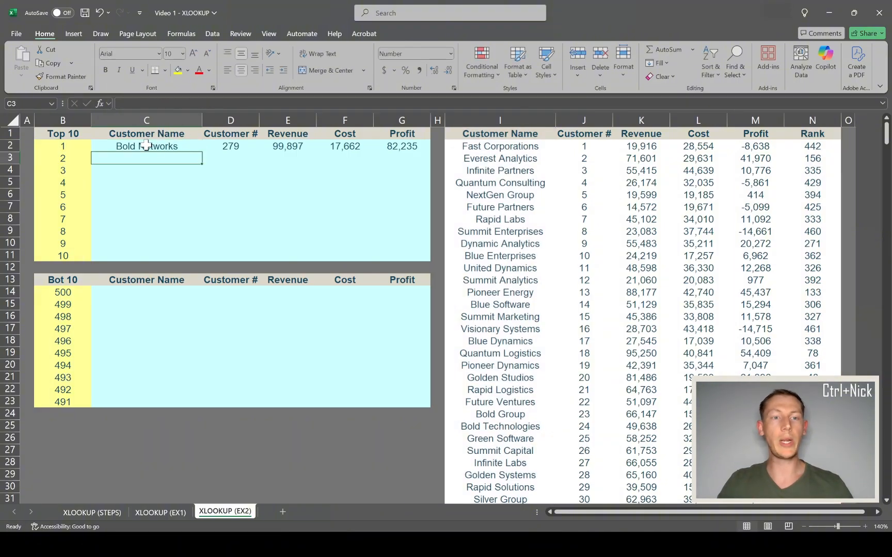
Step: Fill the row 2 XLOOKUP formulas in C2:G2 down through row 11 and check the Customer Name formulas in the lower rows
left_click_drag(144, 146, 426, 256)
left_click(195, 193)
left_click(160, 243)
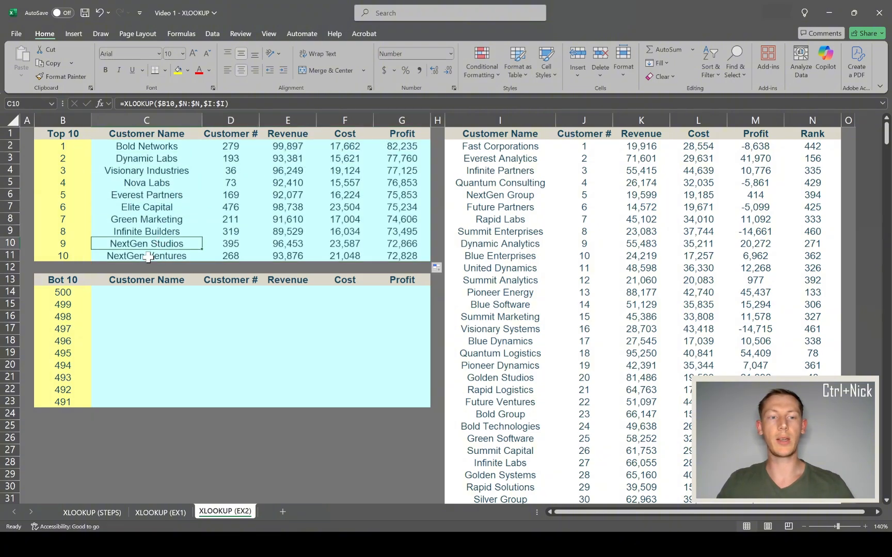
left_click(148, 257)
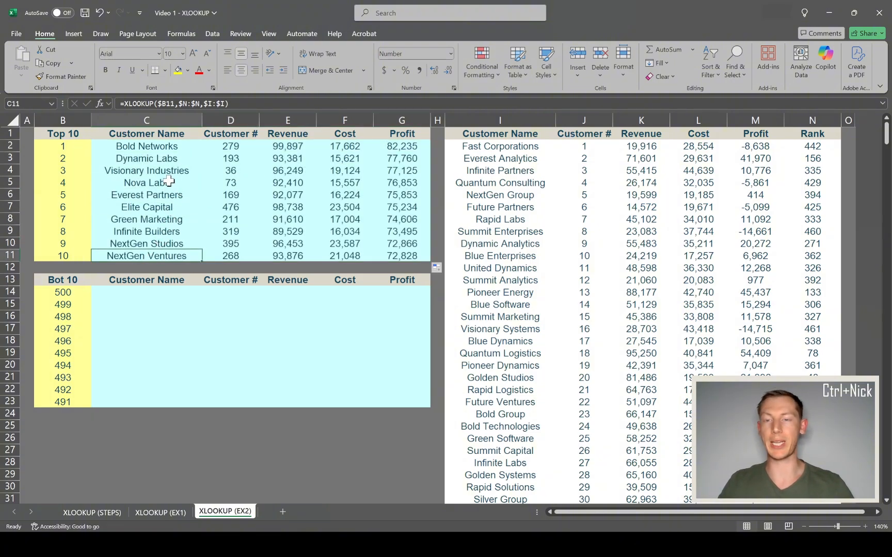
Step: Copy the XLOOKUP formulas in C7:G7 of the Top 10 table into C14:G23 of the Bot 10 table
left_click(151, 208)
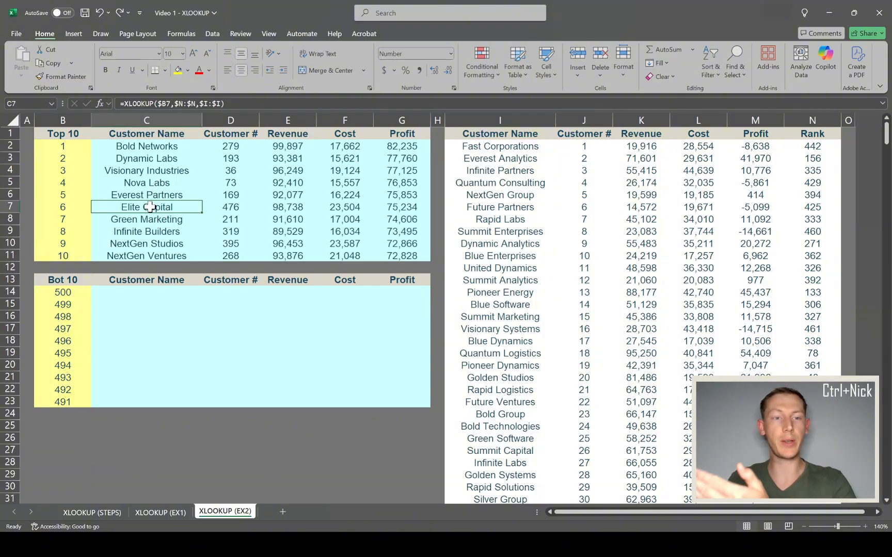
left_click_drag(150, 208, 416, 217)
left_click_drag(164, 207, 388, 207)
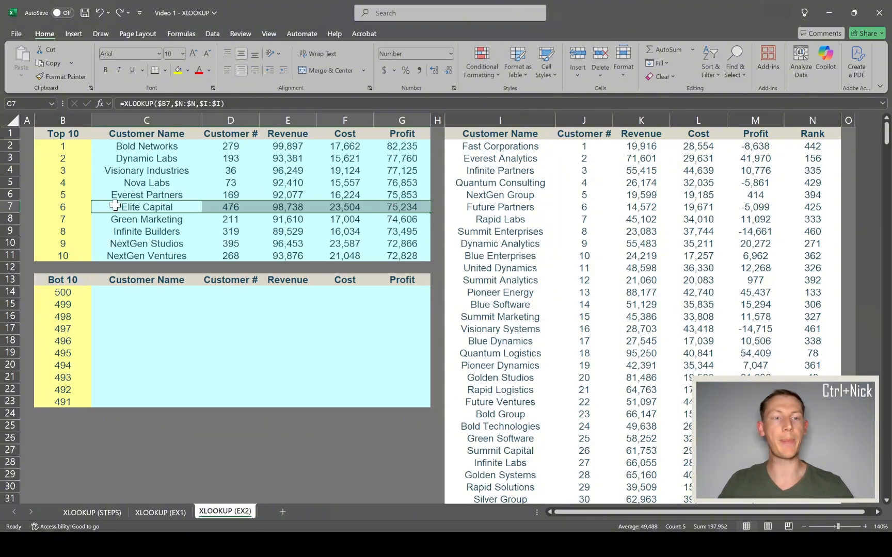
left_click_drag(122, 168, 338, 196)
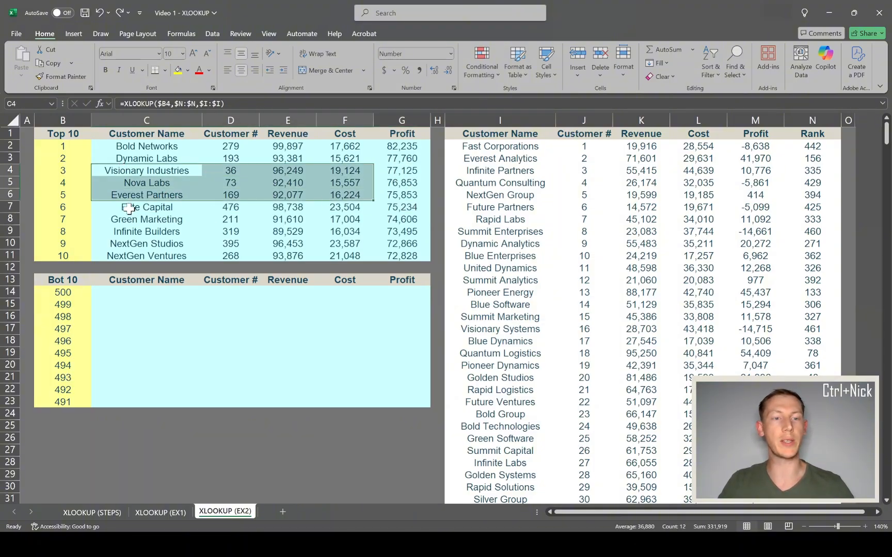
left_click_drag(129, 208, 385, 207)
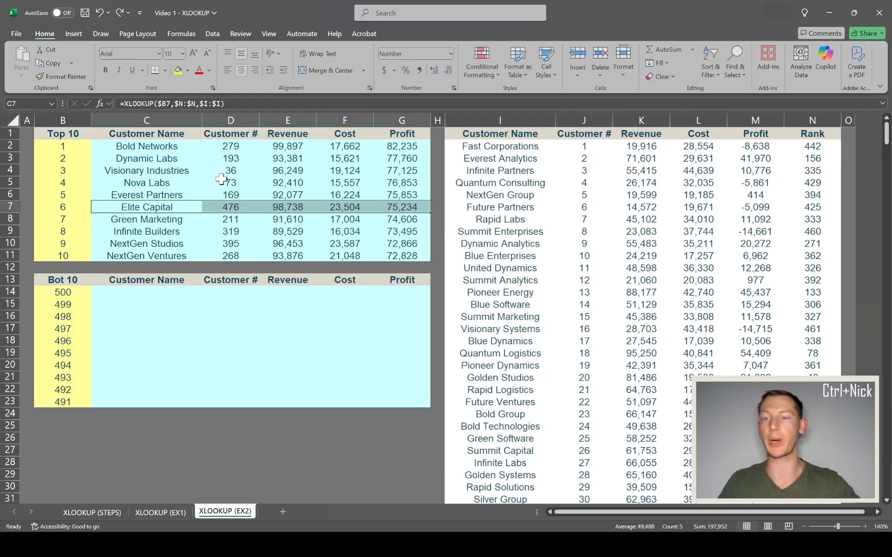
left_click(127, 172)
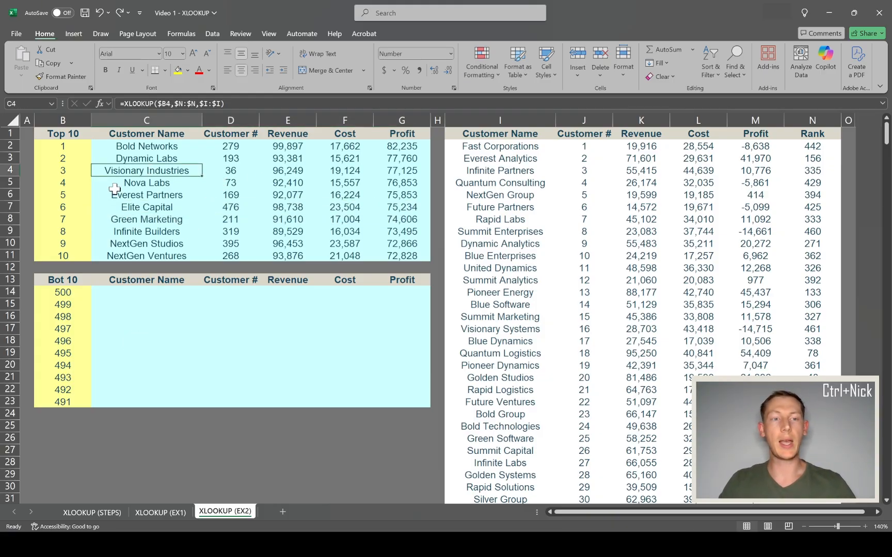
left_click_drag(129, 208, 402, 208)
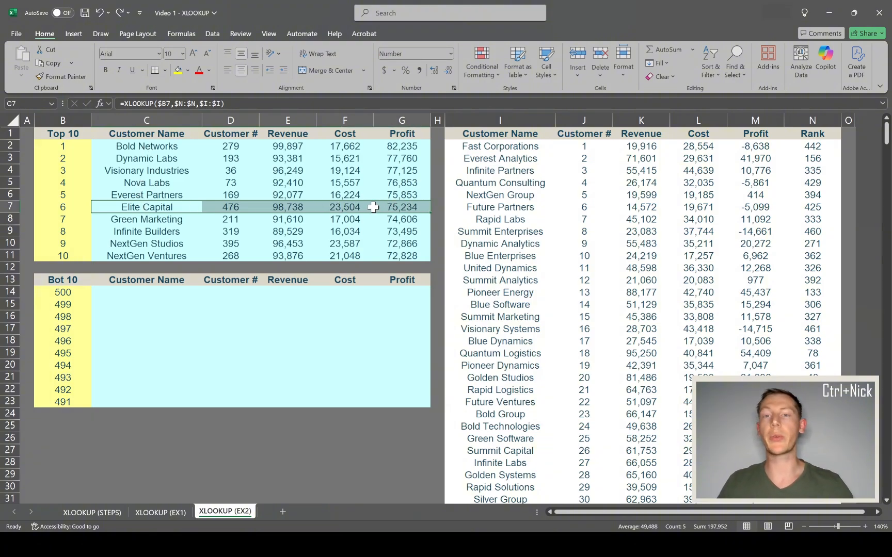
key("ctrl+c")
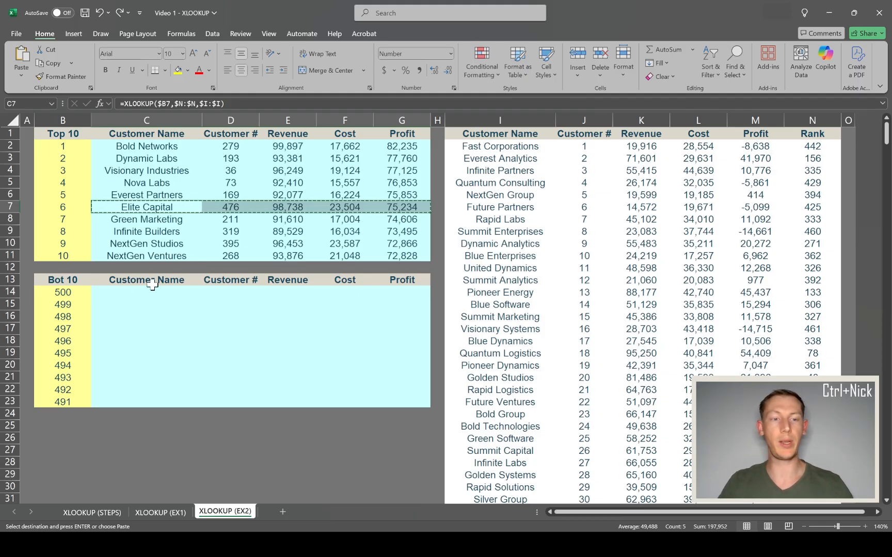
left_click_drag(109, 293, 408, 399)
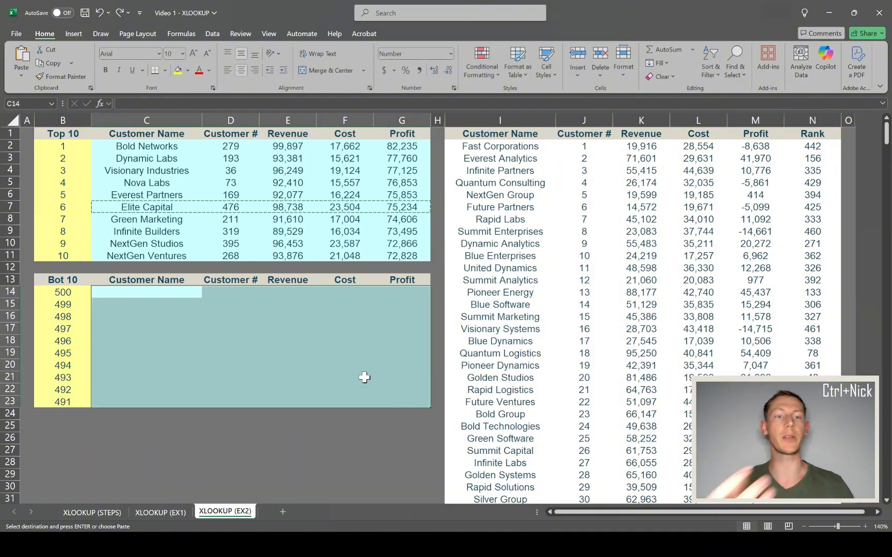
key("ctrl+v")
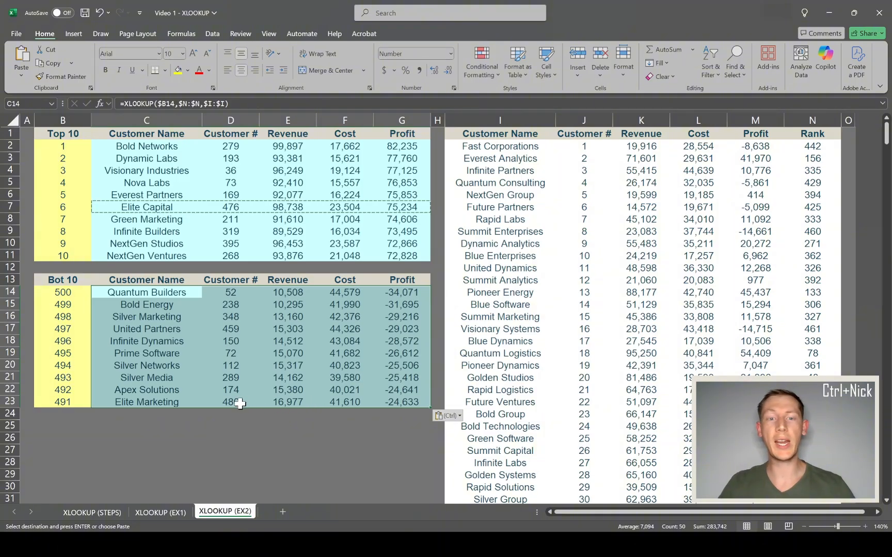
Step: Review the step-by-step XLOOKUP instructions for Step 1 and Step 2 on the XLOOKUP (STEPS) sheet
left_click(95, 511)
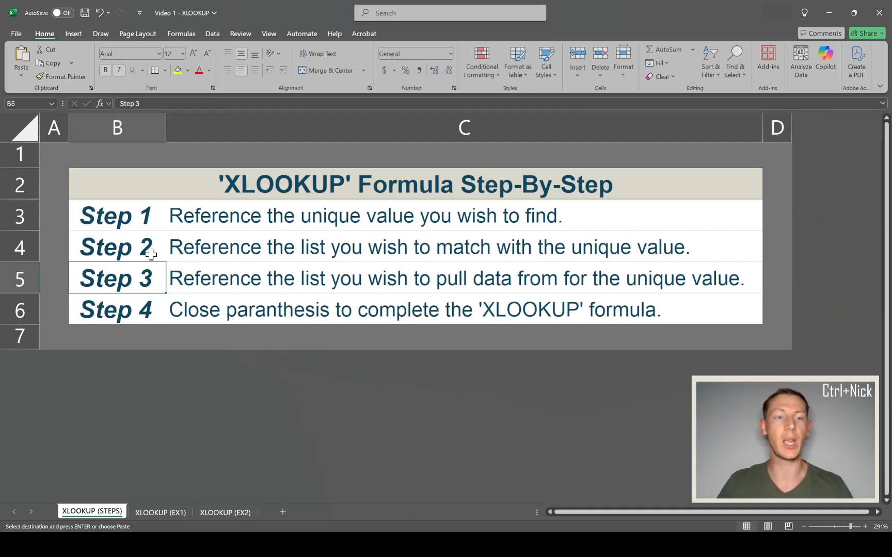
left_click(115, 227)
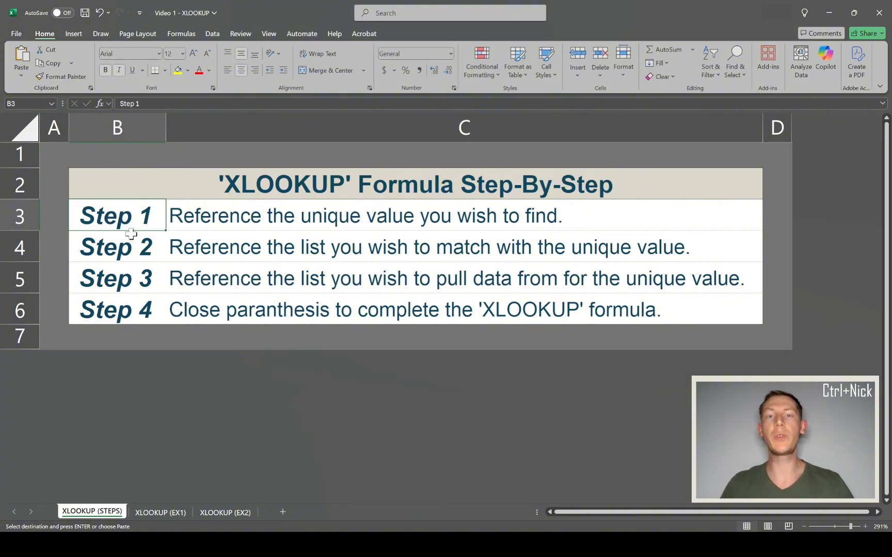
left_click(124, 237)
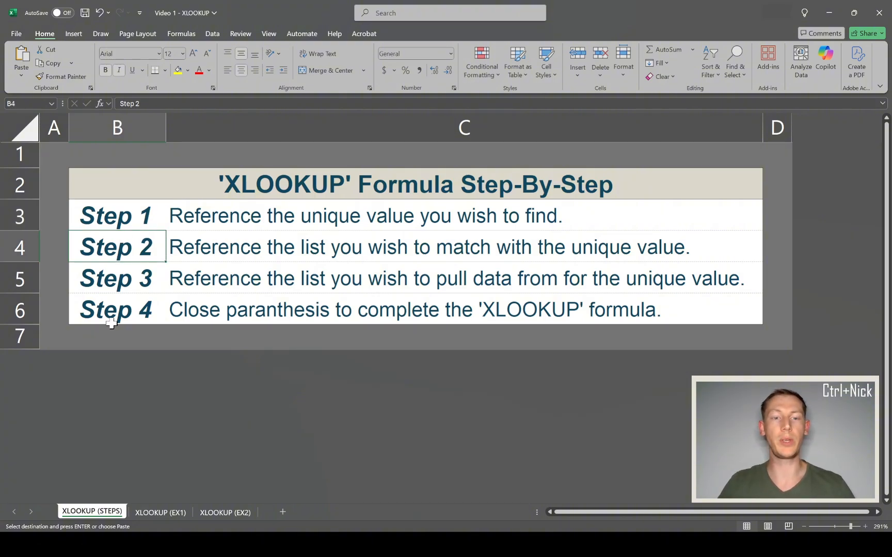
left_click(208, 246)
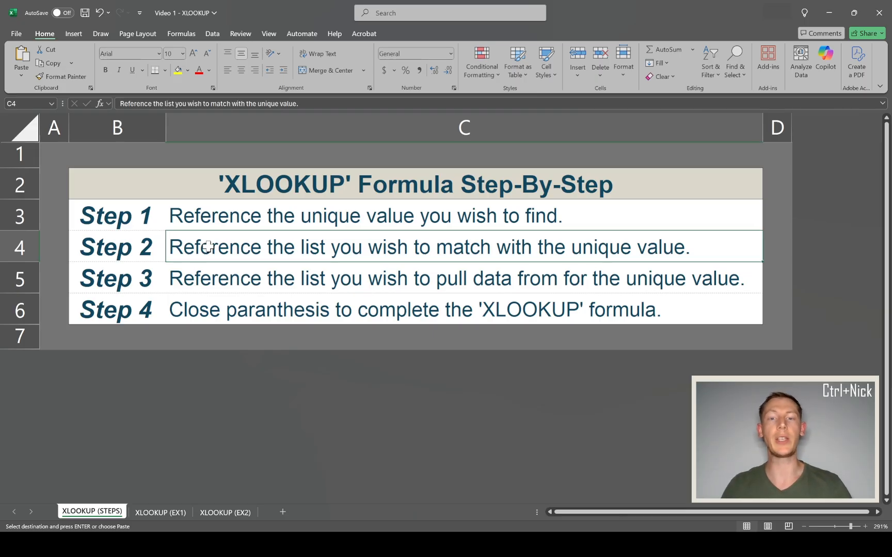